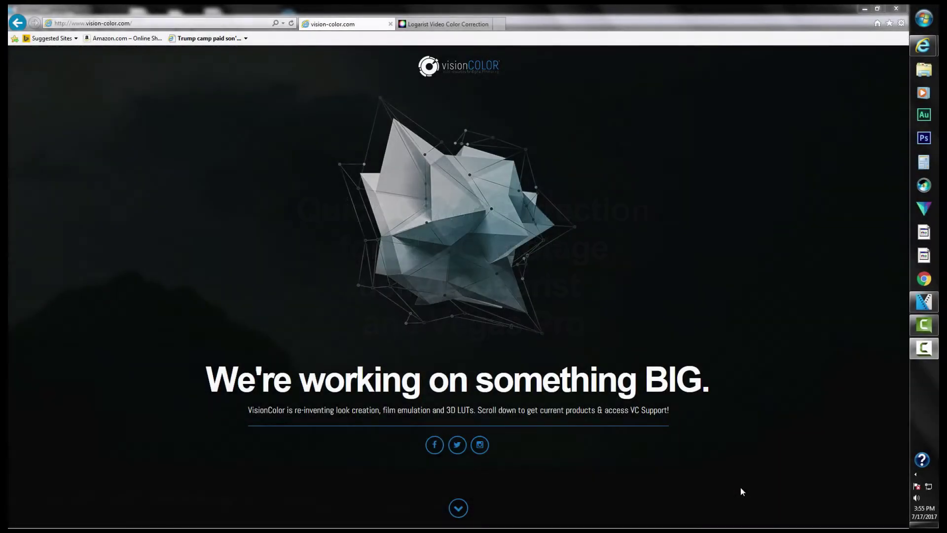
Review the Logarist Video Color Correction and vision-color.com web pages.
left_click(434, 27)
left_click_drag(901, 149, 890, 72)
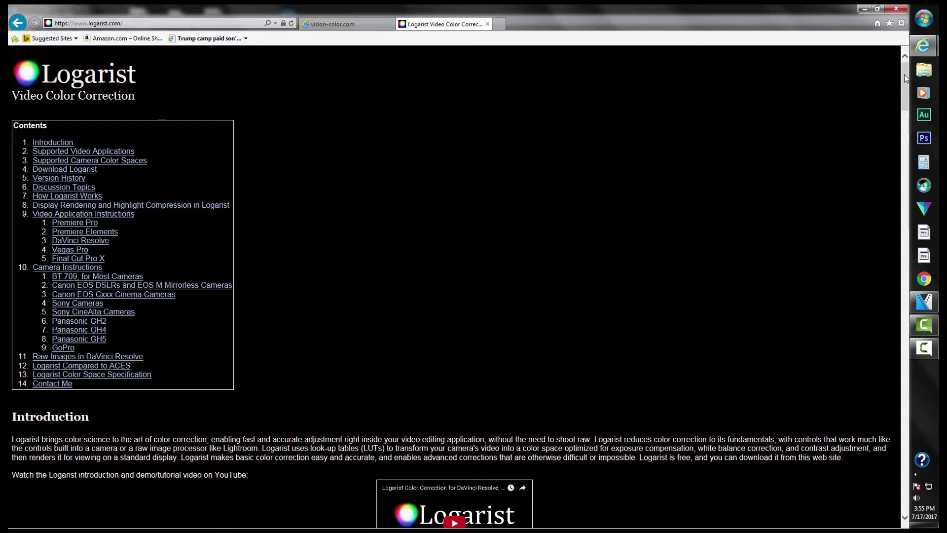
left_click_drag(905, 72, 913, 127)
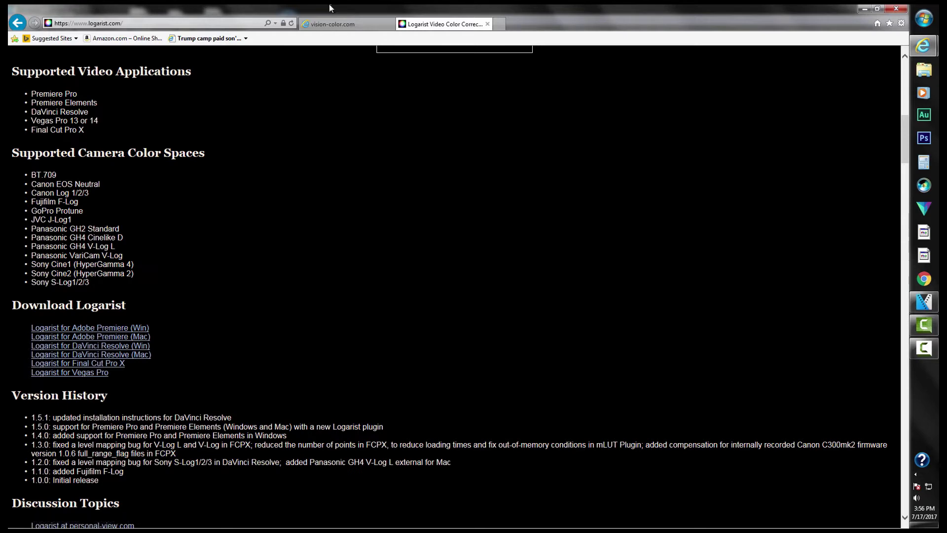
left_click(335, 28)
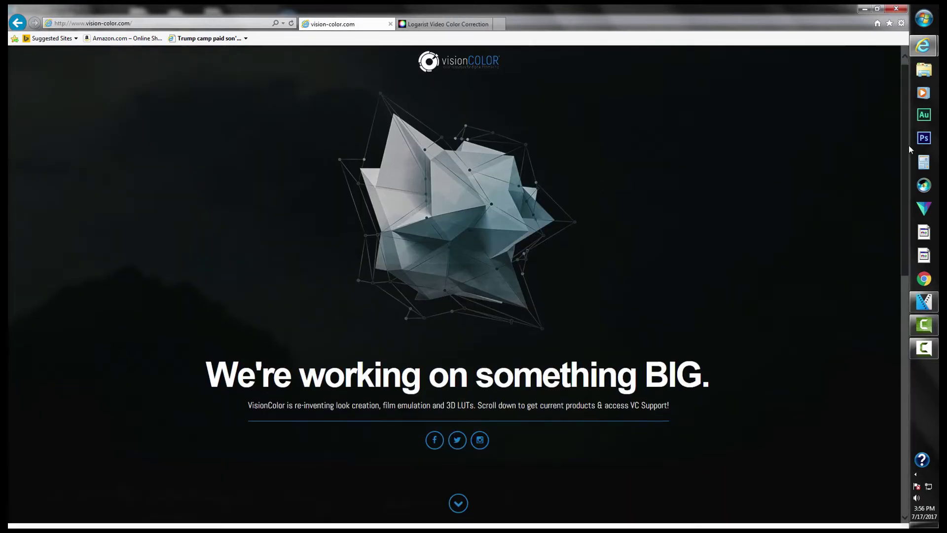
scroll(218, 451, "down", 7)
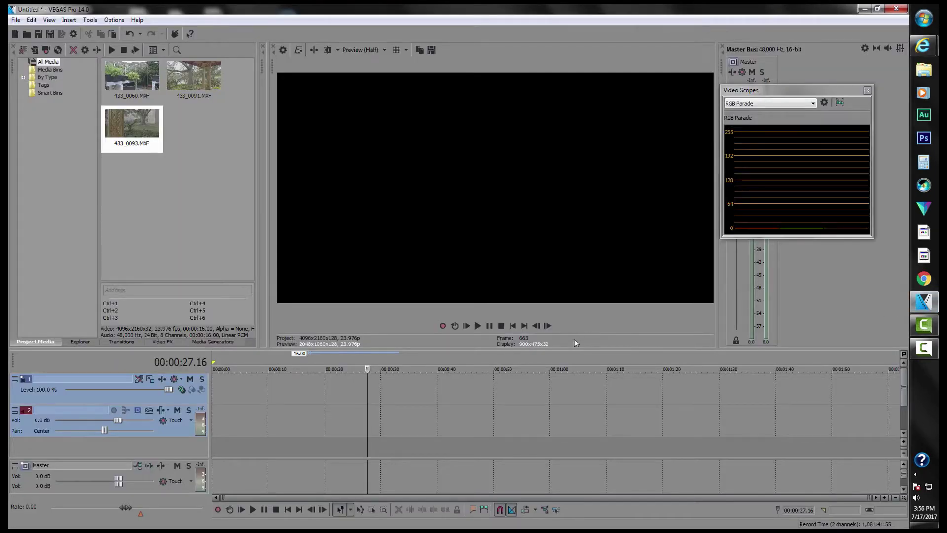
Set project video to 1920×1080, keeping 2.222 compositing gamma and Best rendering quality.
left_click(74, 33)
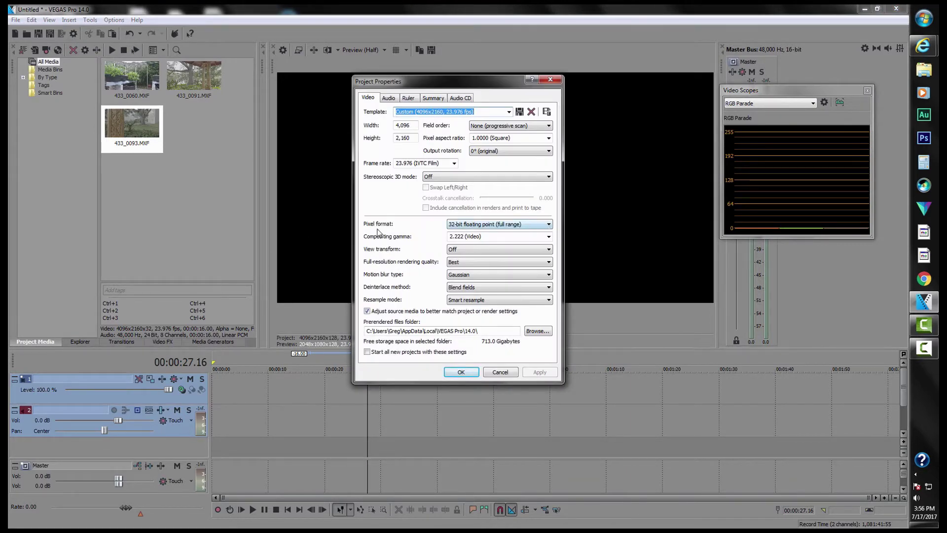
left_click(548, 236)
left_click(505, 252)
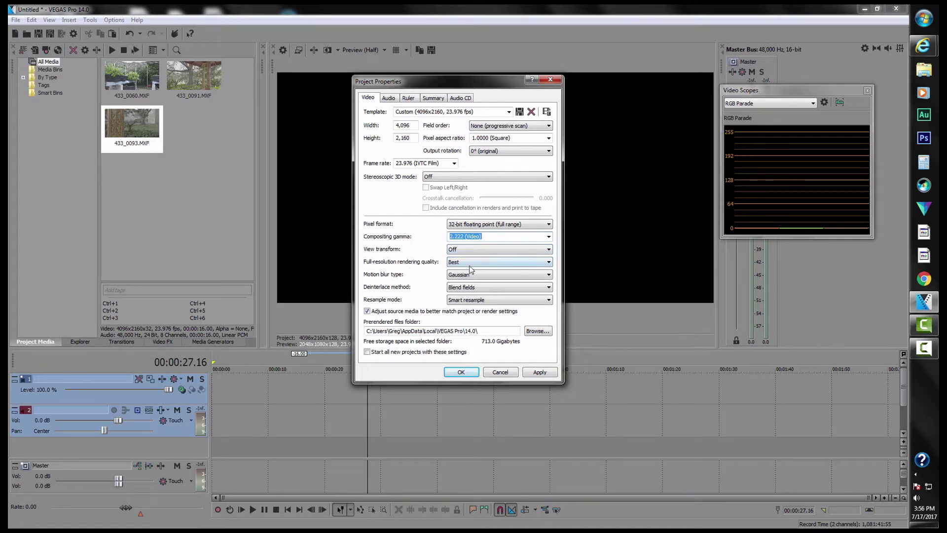
left_click(548, 262)
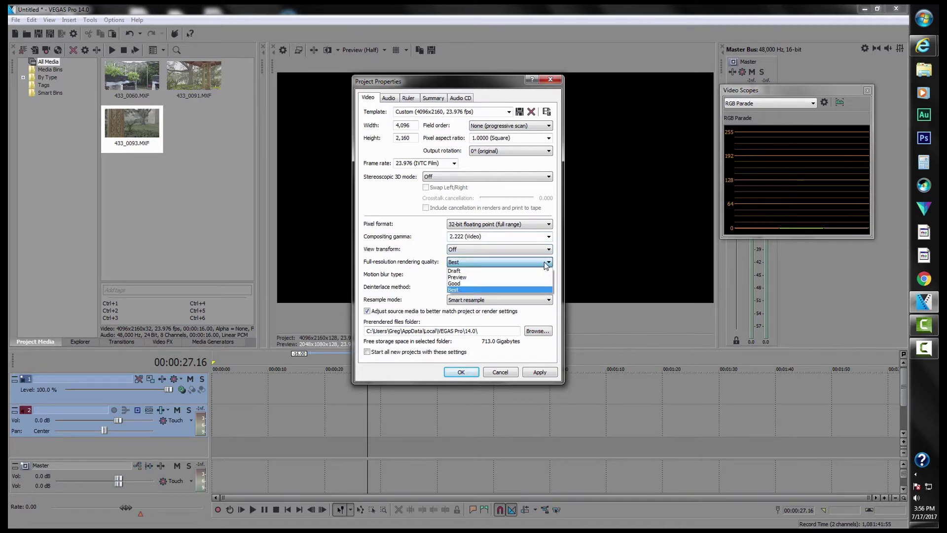
left_click(502, 290)
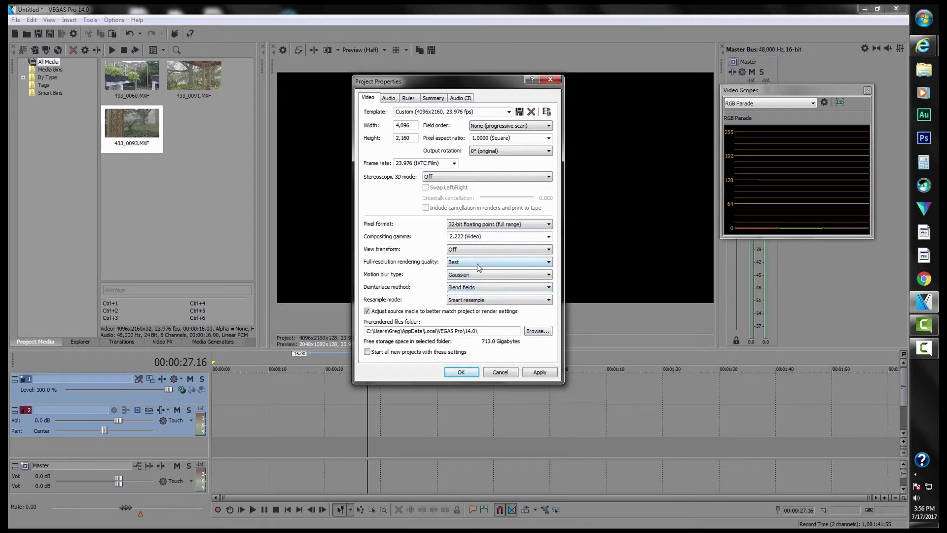
double_click(403, 126)
type("1920")
double_click(400, 141)
type("1080")
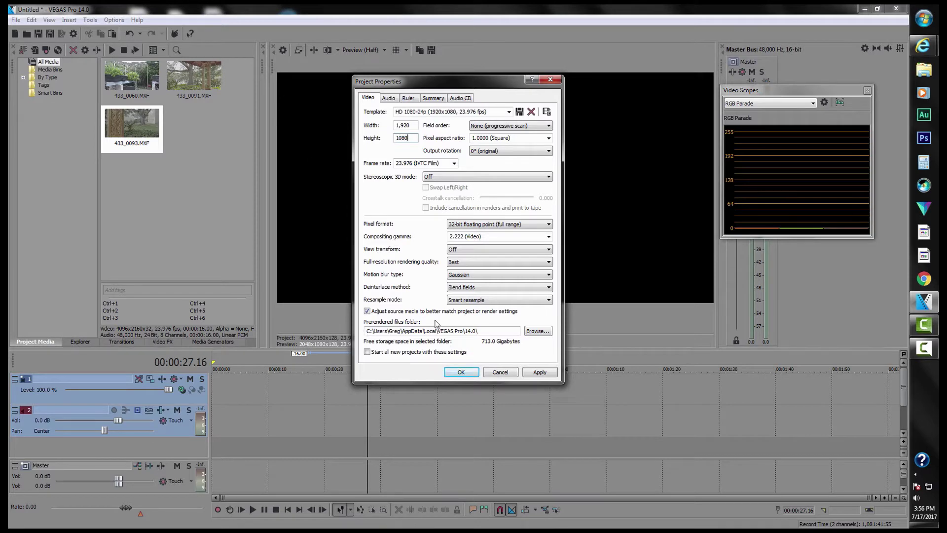
left_click(460, 372)
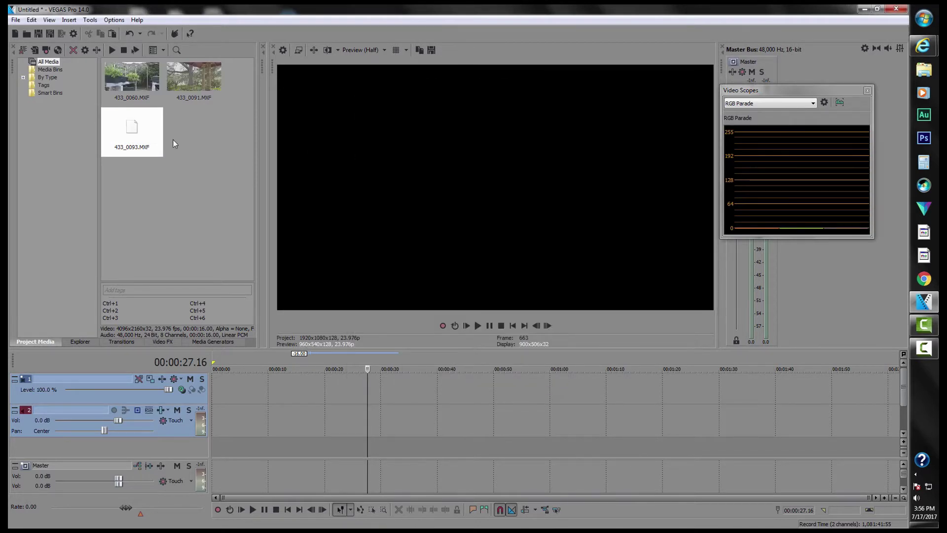
Drop 433_0093 on the timeline without matching media settings, playhead at 00:00:16.16.
left_click_drag(129, 130, 301, 437)
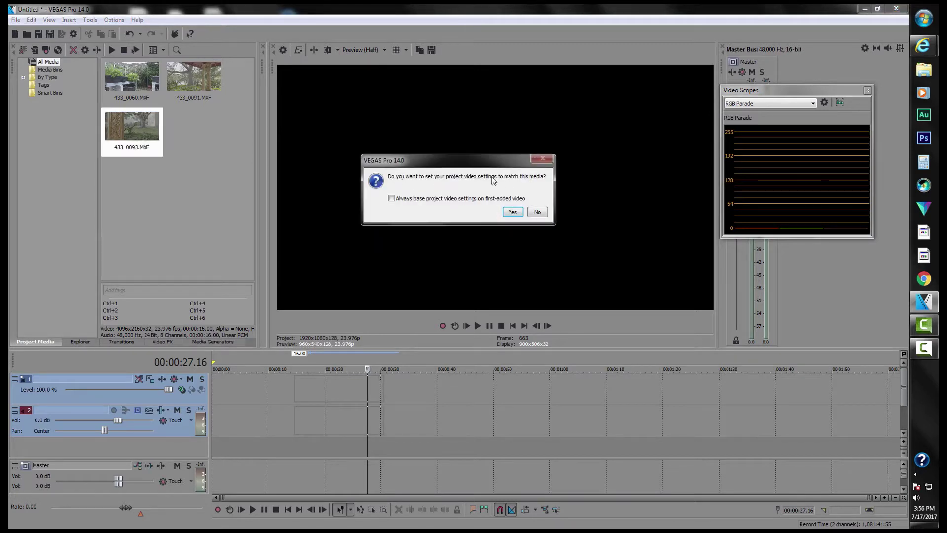
left_click(542, 213)
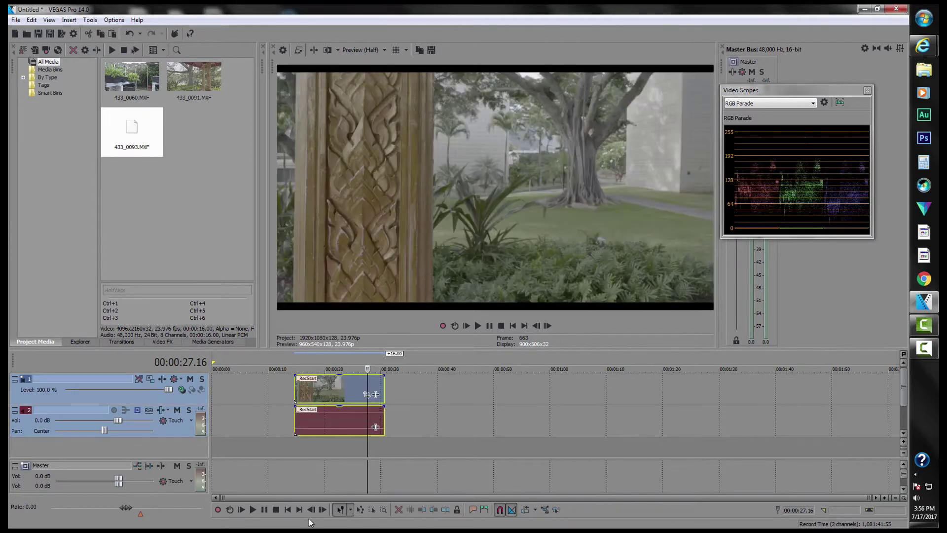
left_click(306, 445)
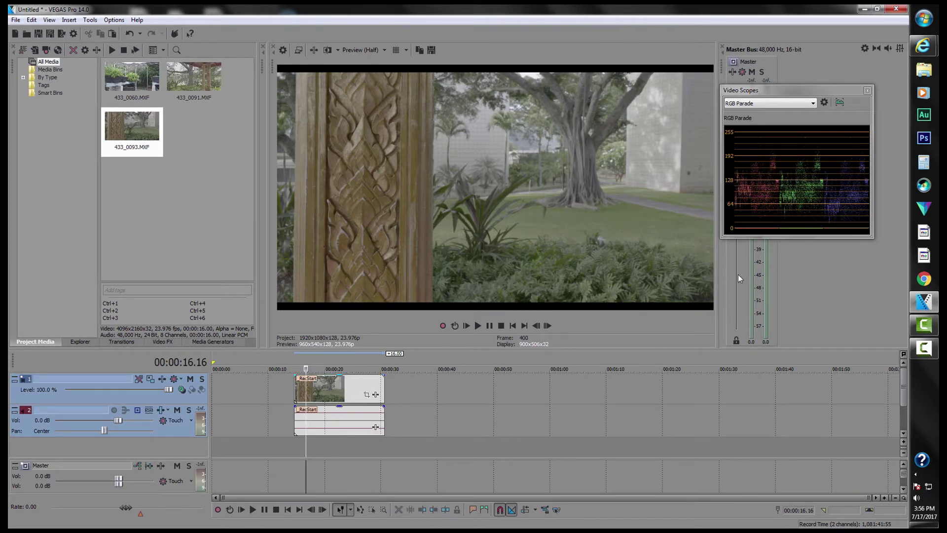
Cycle the scope through Vectorscope, Waveform and Histogram, settle on RGB Parade, and reposition it.
left_click(813, 104)
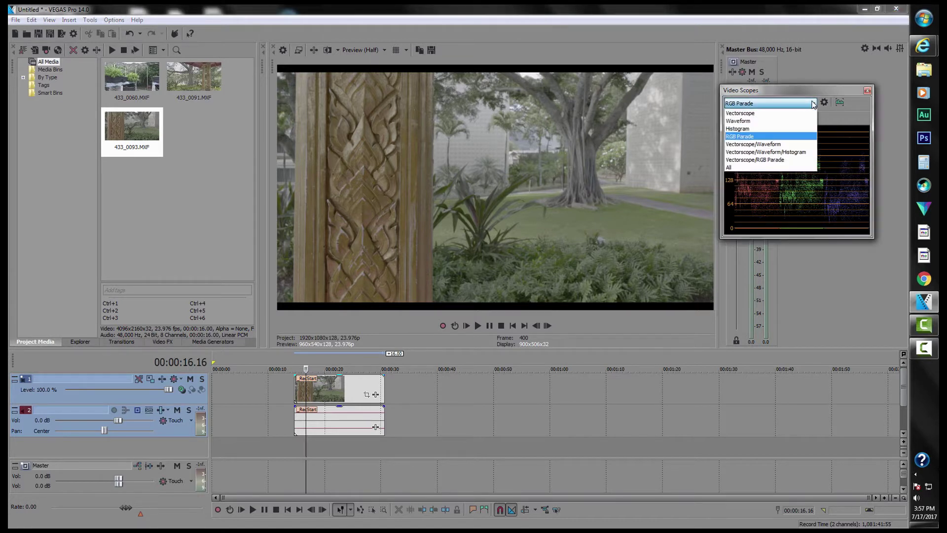
left_click(741, 114)
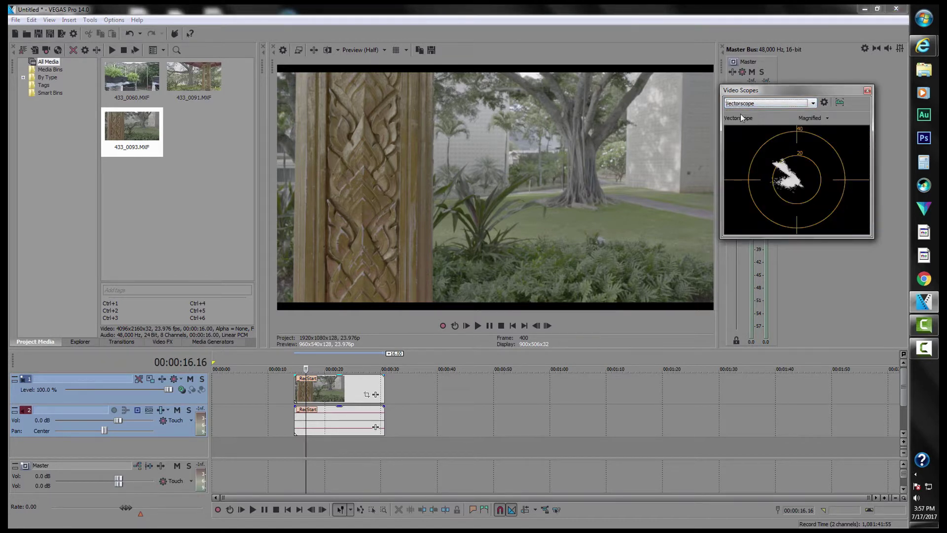
left_click(813, 103)
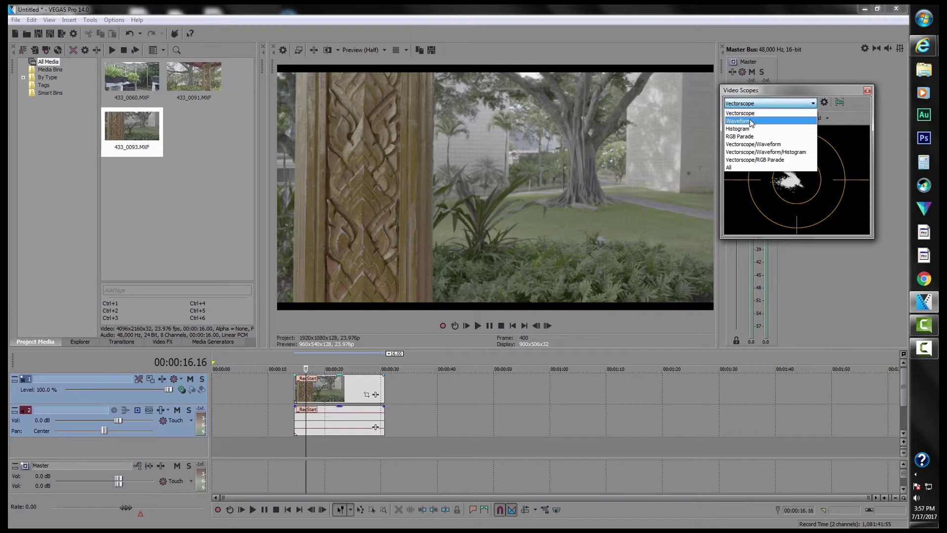
left_click(751, 121)
left_click(812, 104)
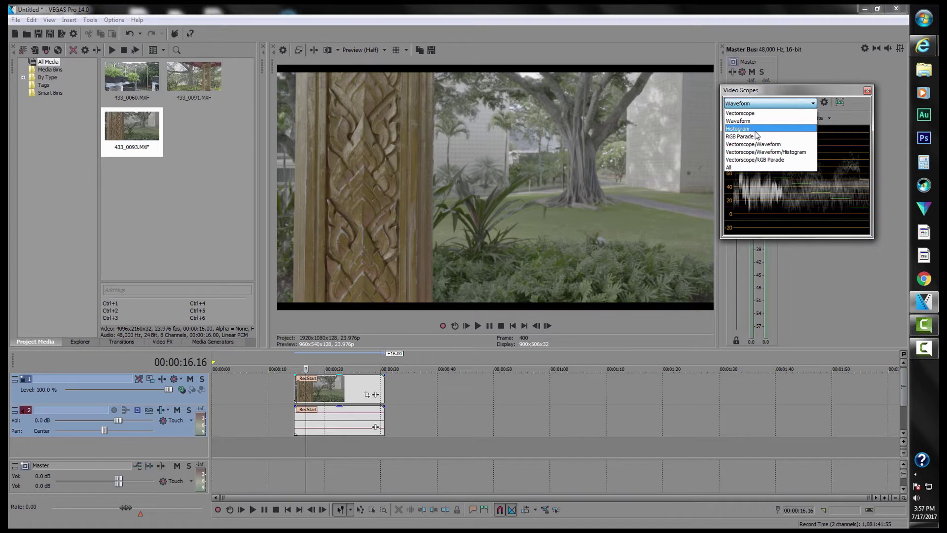
left_click(756, 131)
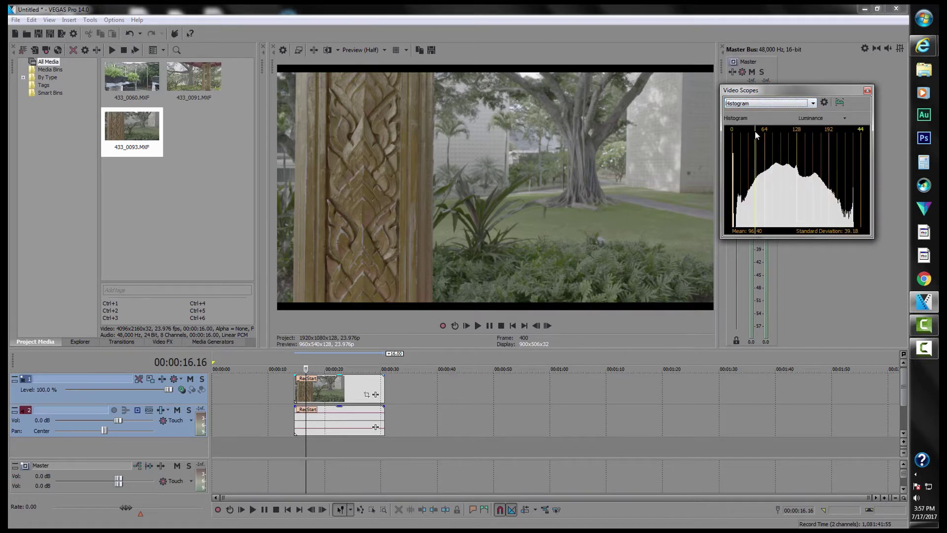
left_click(813, 104)
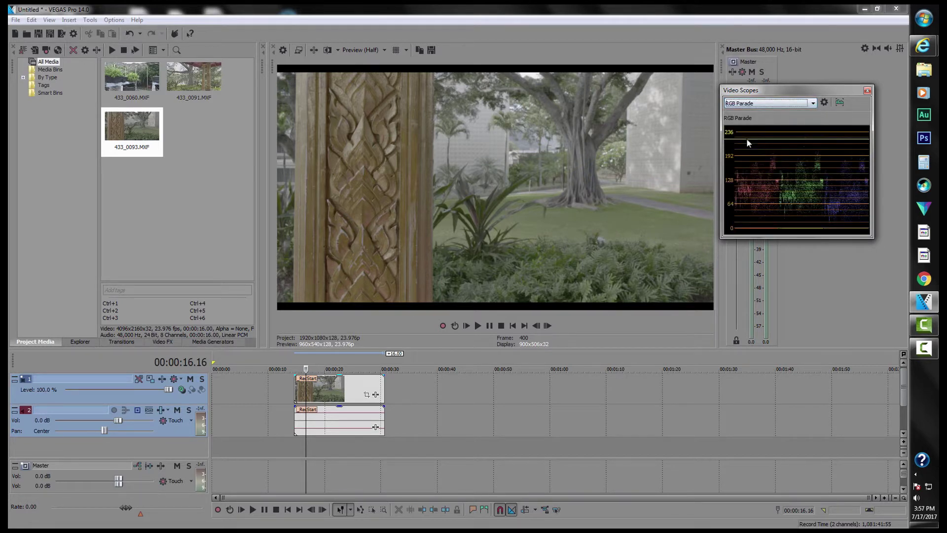
left_click(746, 137)
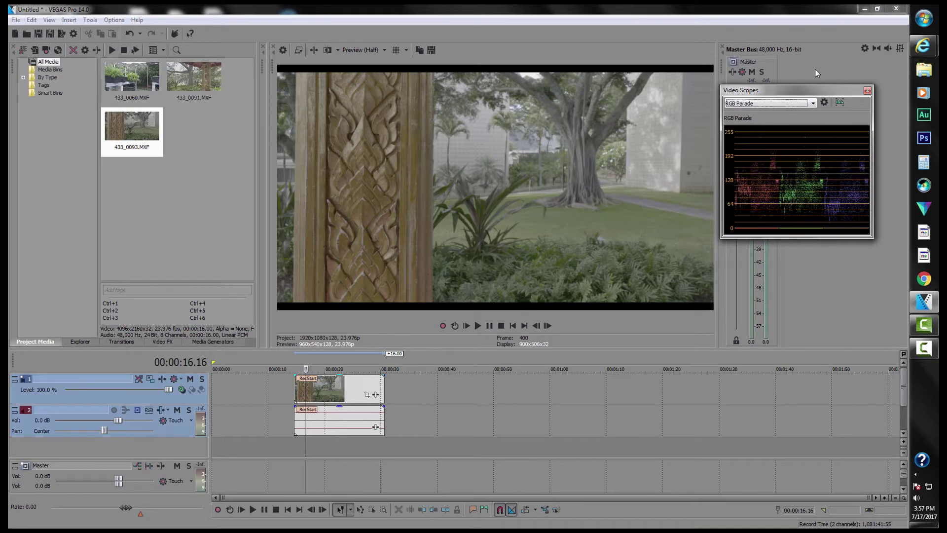
left_click_drag(831, 90, 849, 61)
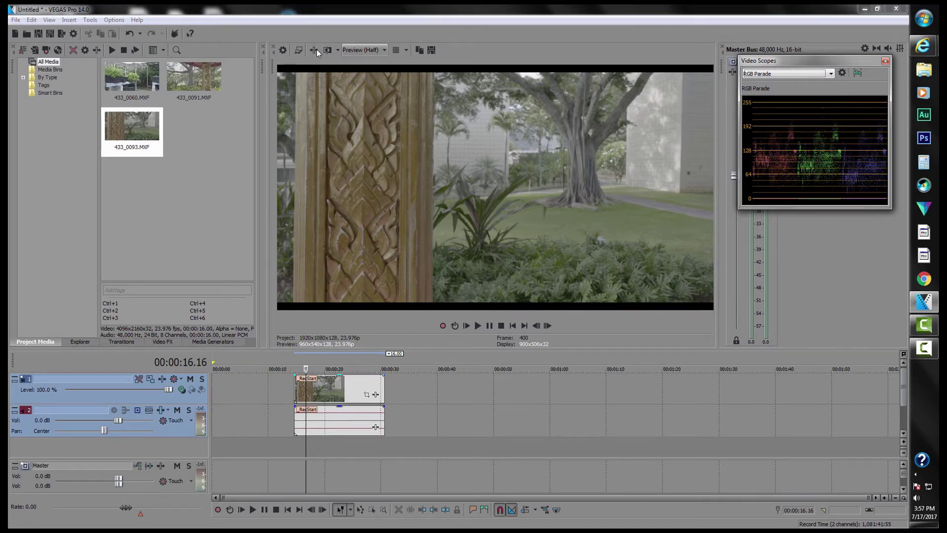
Add two VisionColor LUT Plugins from the 32-bit floating point plug-ins to clip 433_0093.
left_click(376, 395)
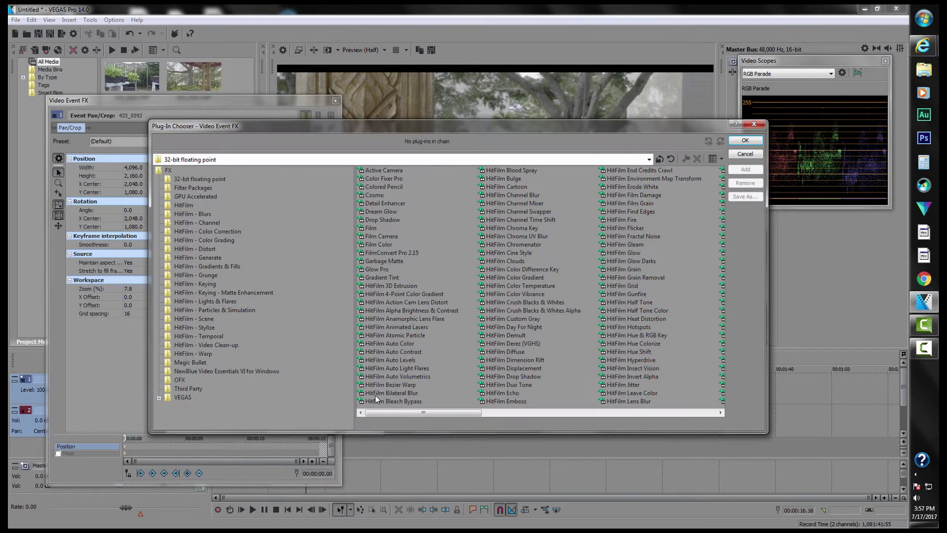
left_click(197, 179)
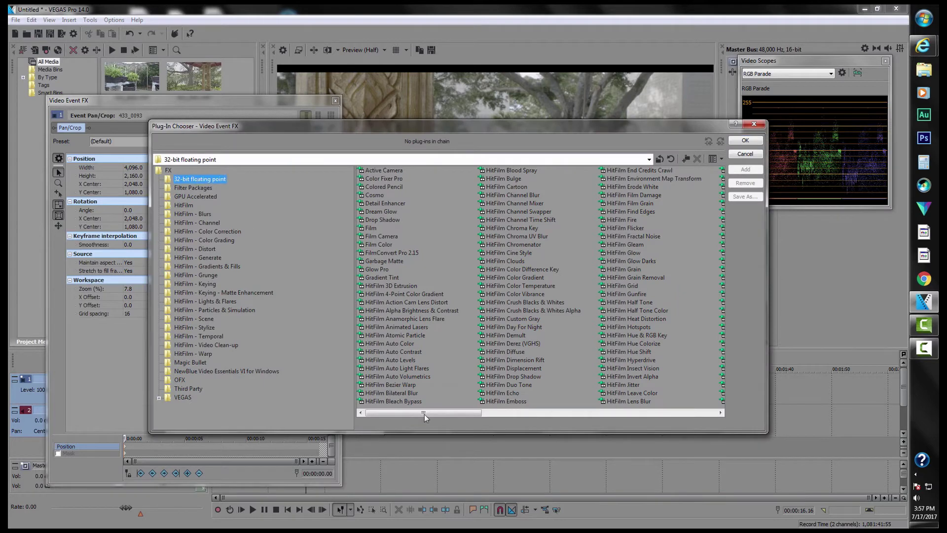
left_click_drag(424, 413, 655, 415)
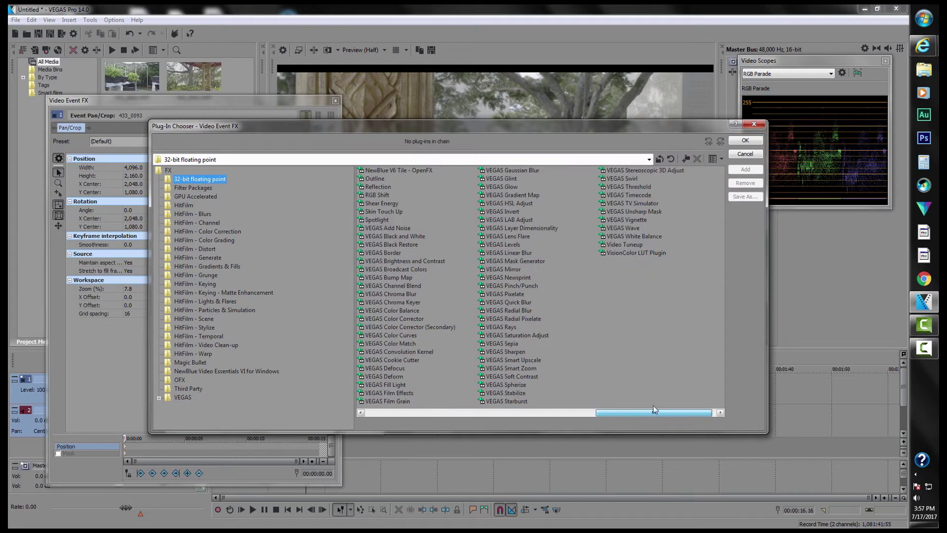
left_click(636, 253)
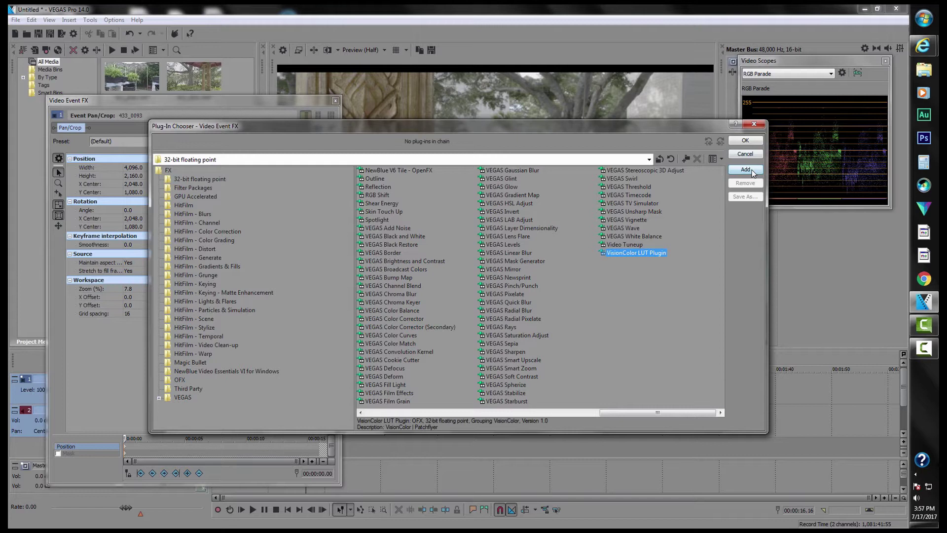
left_click(752, 168)
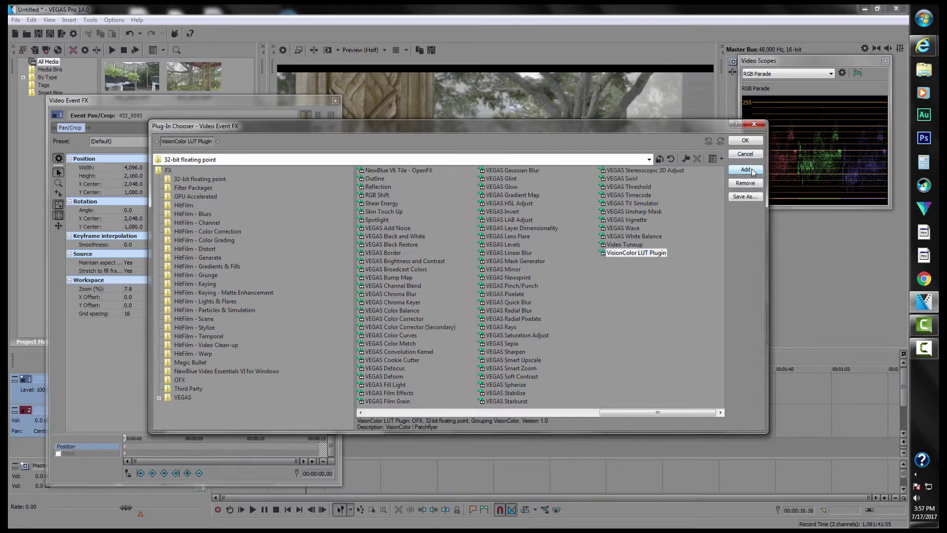
left_click(752, 168)
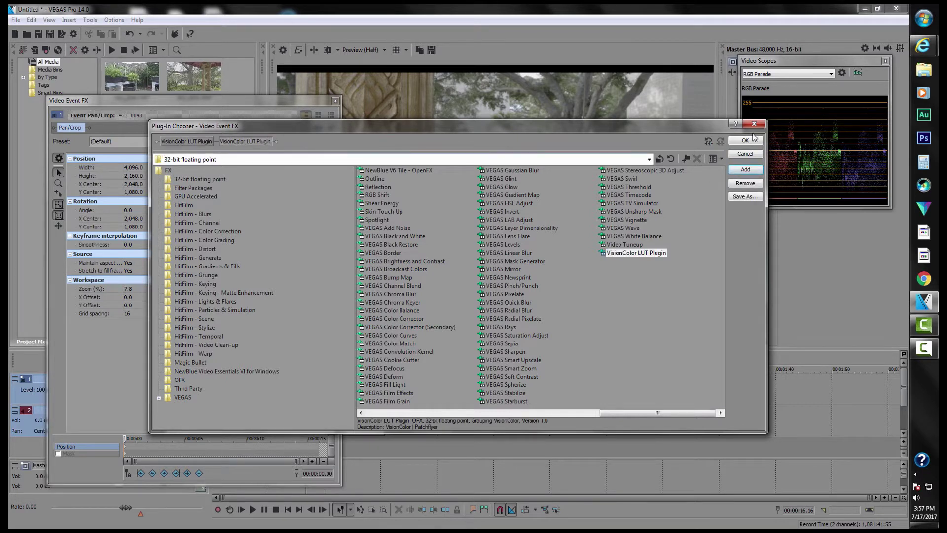
left_click_drag(612, 413, 573, 413)
Add Brightness and Contrast and Channel Blend, placing both before the second LUT plugin.
left_click(522, 261)
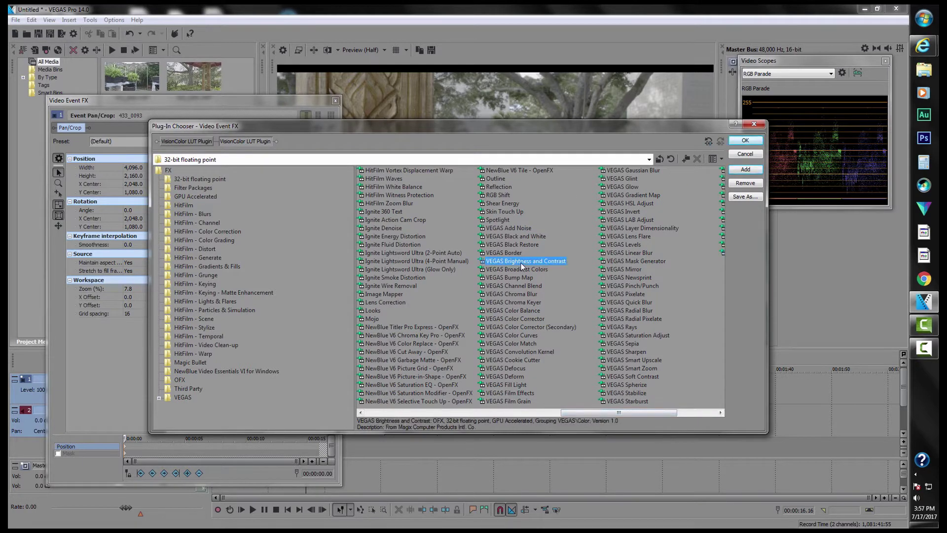
left_click(746, 170)
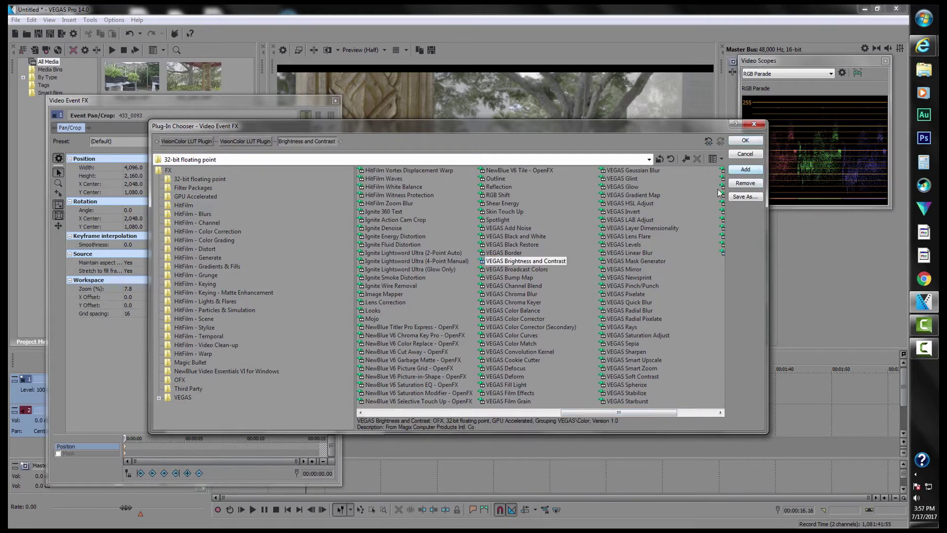
left_click(536, 286)
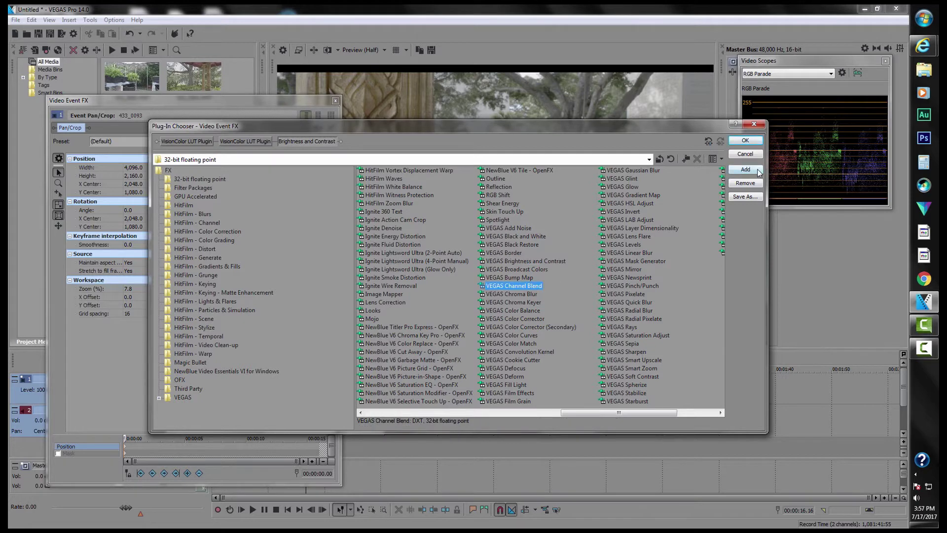
left_click(757, 172)
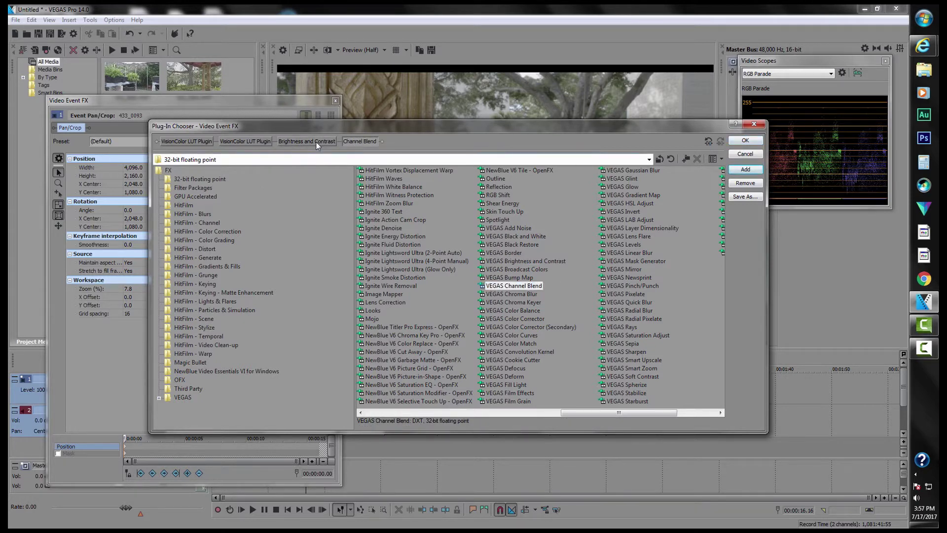
left_click_drag(315, 140, 221, 148)
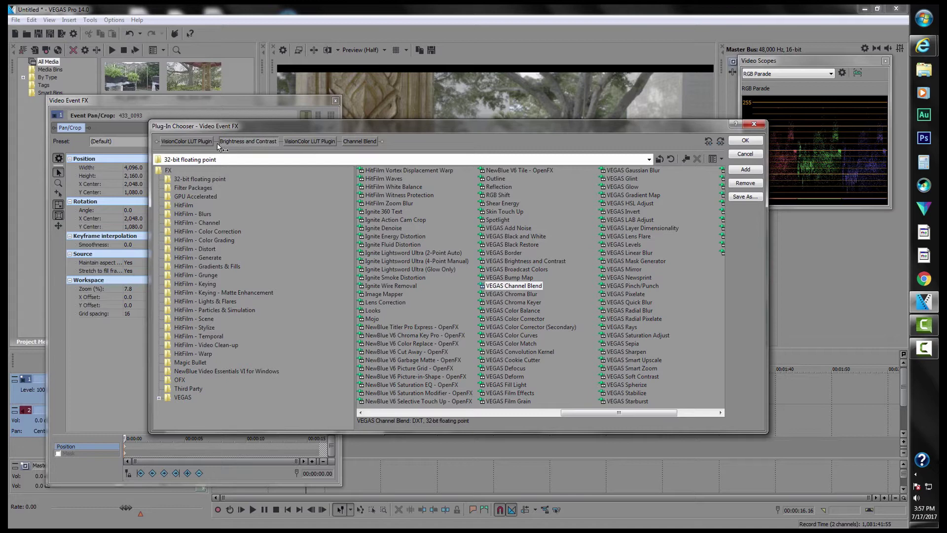
left_click_drag(358, 141, 289, 144)
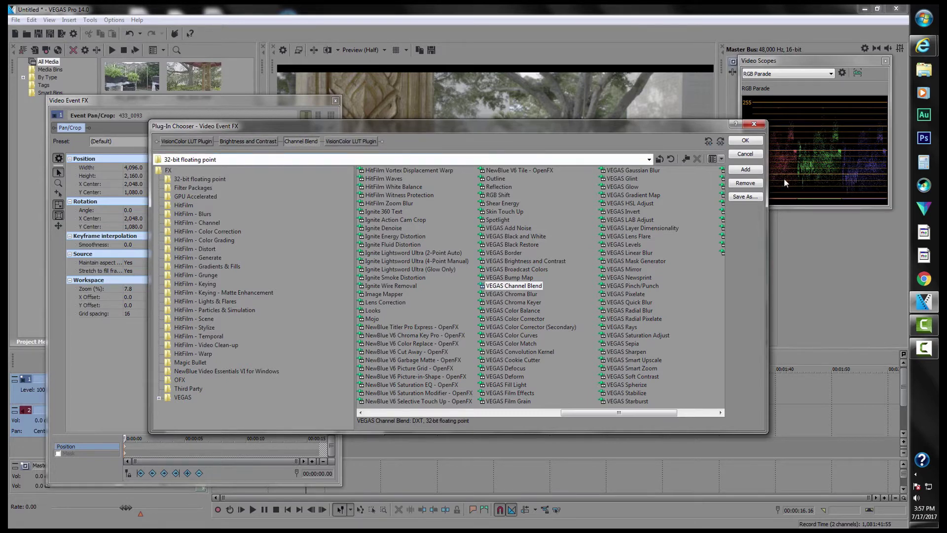
left_click(746, 140)
left_click(134, 172)
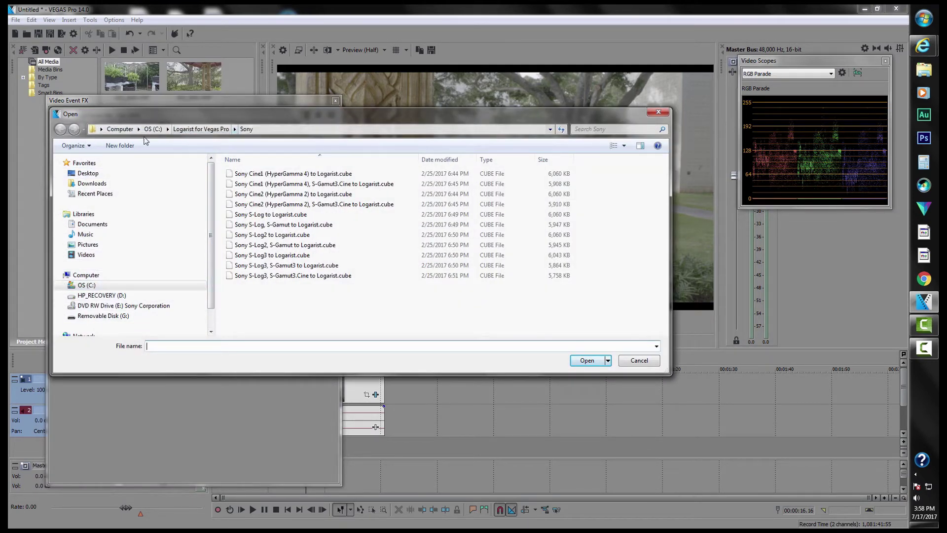
Load the Sony S-Log3, S-Gamut3.Cine to Logarist LUT into the first plugin.
left_click(189, 131)
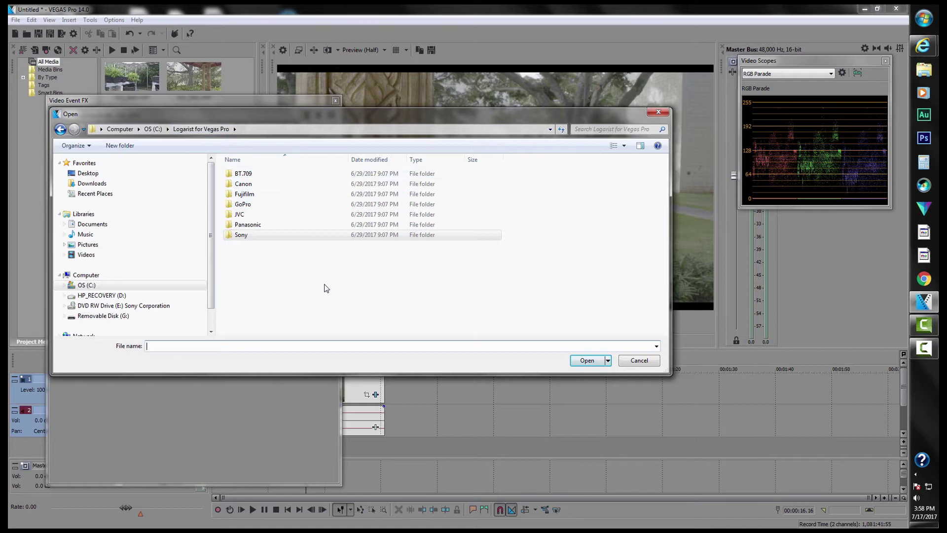
double_click(242, 236)
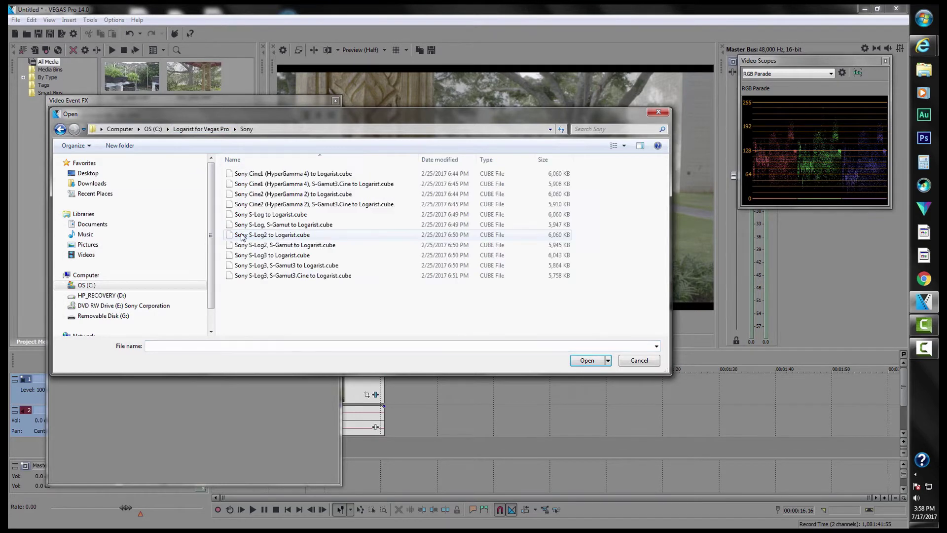
left_click(282, 279)
left_click(586, 360)
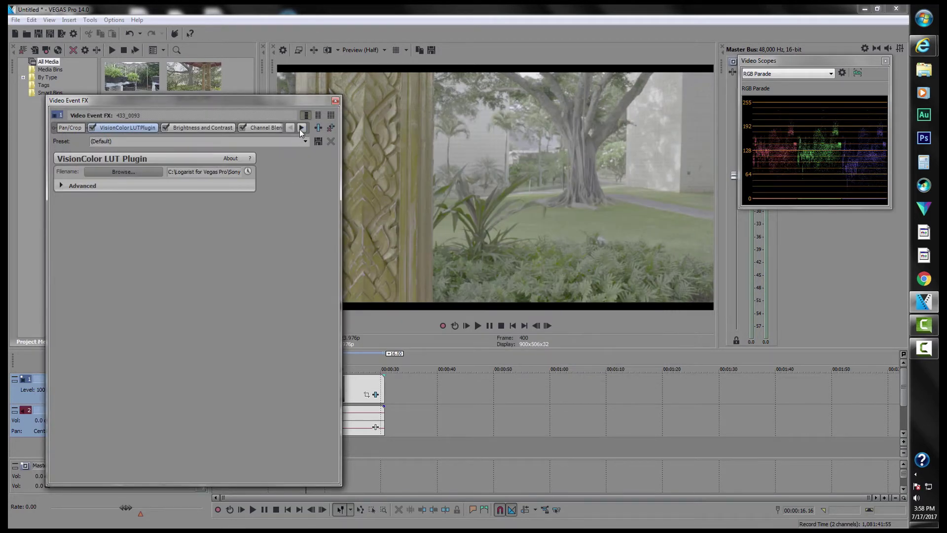
Load the Logarist to BT.709, HighComp 0.66 LUT into the second plugin.
left_click(300, 130)
left_click(300, 130)
left_click(249, 127)
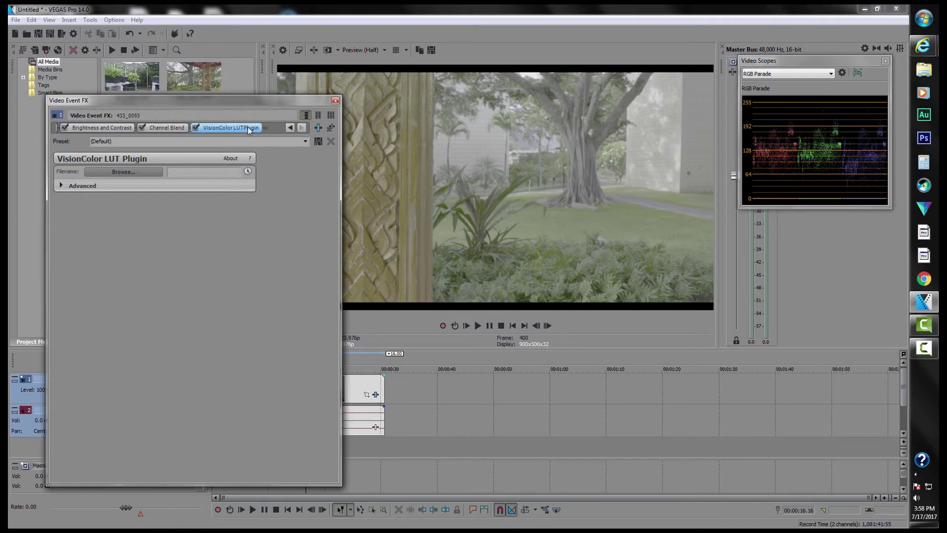
left_click(128, 173)
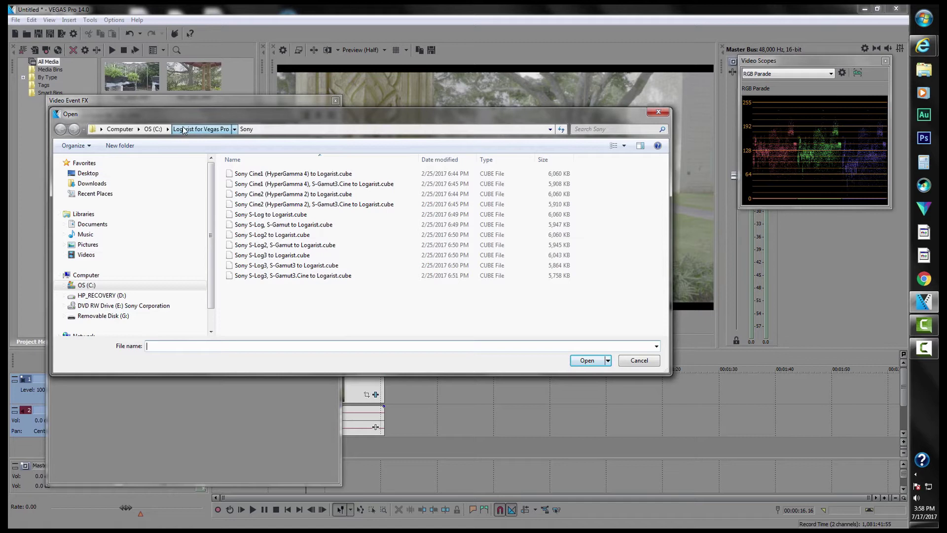
left_click(201, 129)
double_click(265, 175)
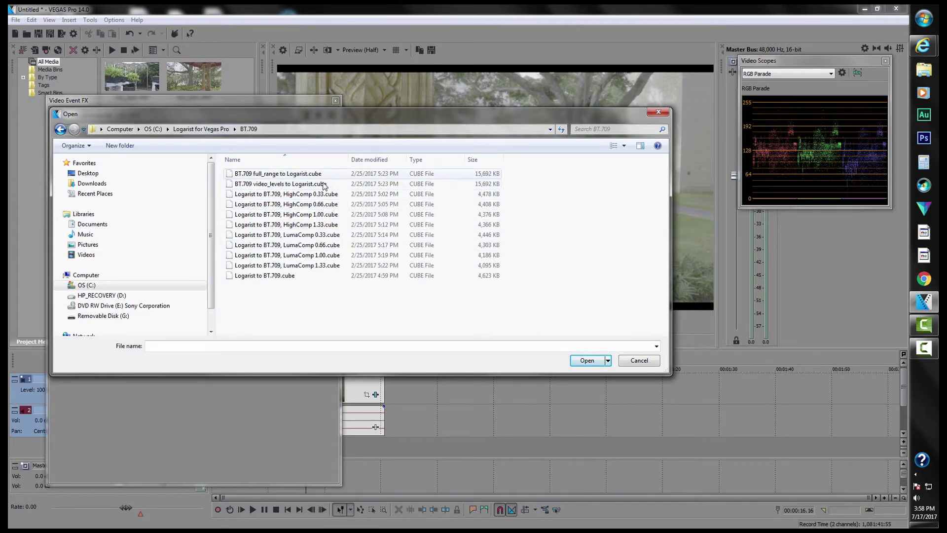
left_click(318, 205)
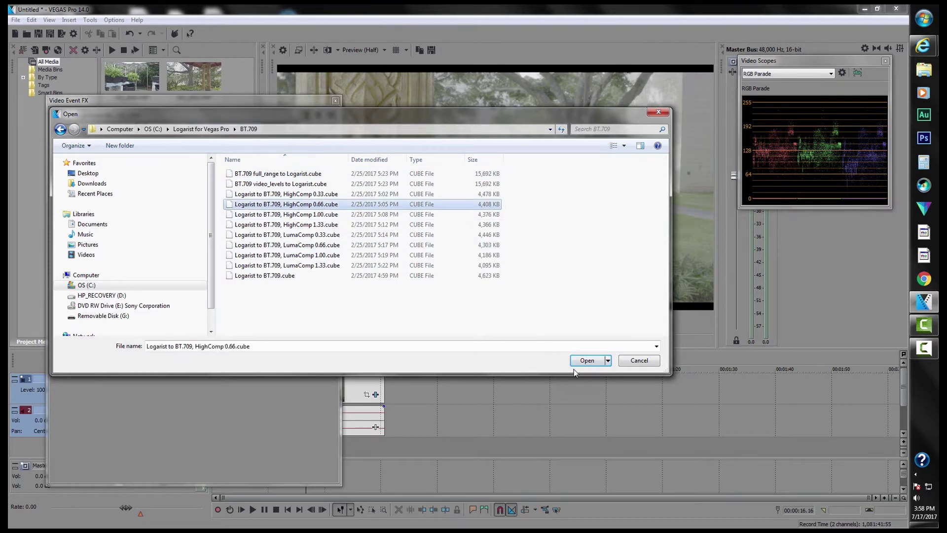
left_click(590, 362)
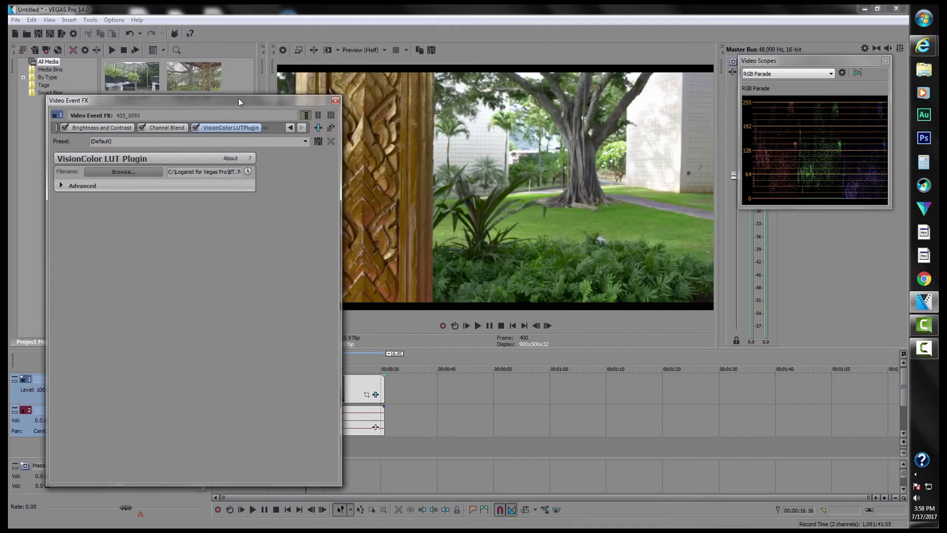
Move the Video Event FX window off the timeline and show the Waveform scope.
left_click_drag(290, 99, 454, 368)
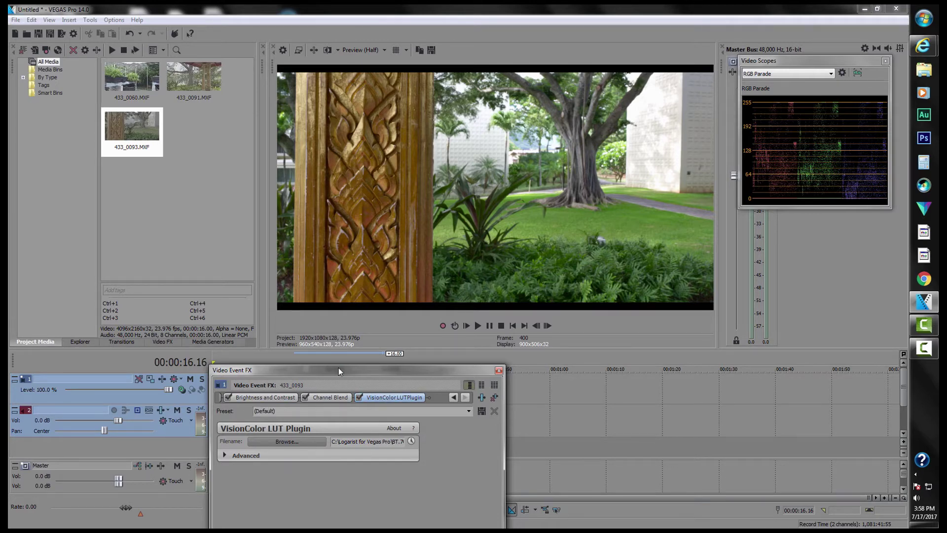
left_click_drag(339, 370, 167, 117)
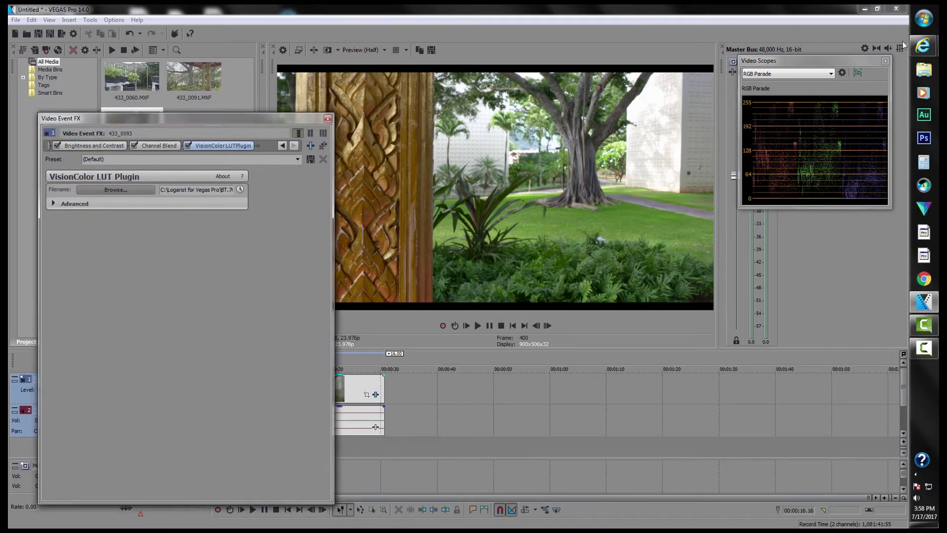
left_click(832, 73)
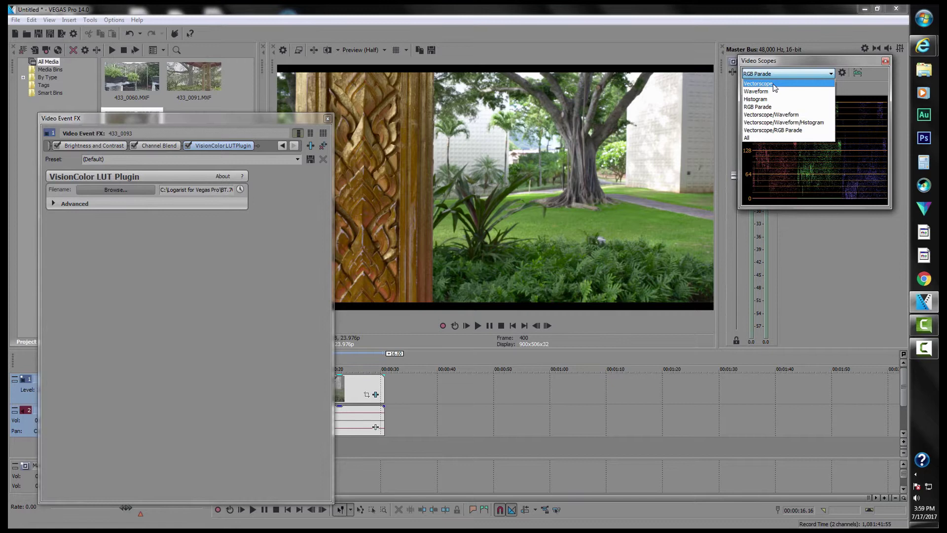
left_click(778, 83)
left_click(832, 73)
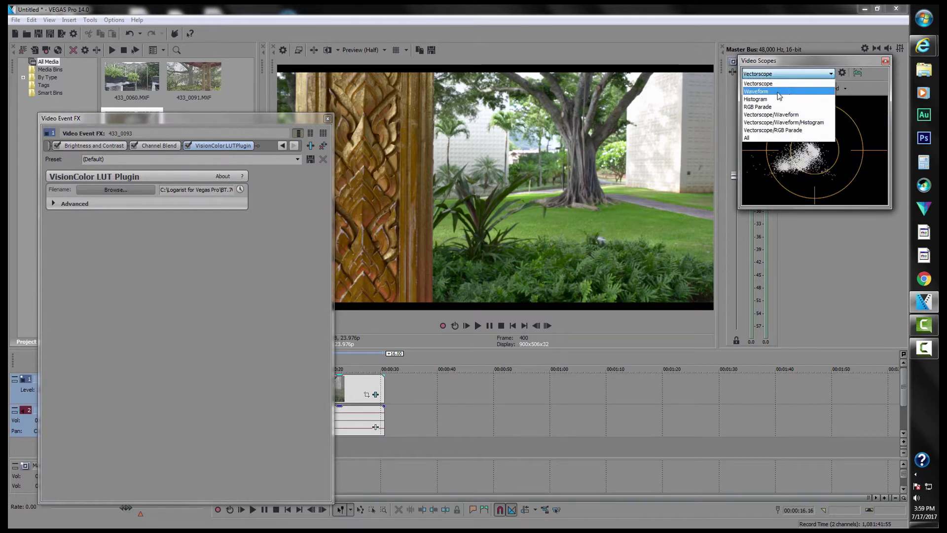
left_click(763, 92)
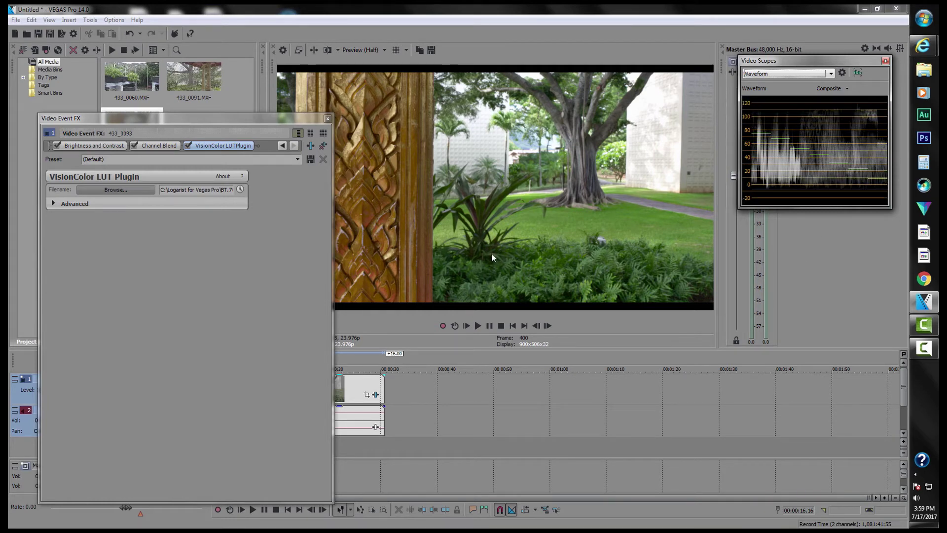
Set Brightness and Contrast to brightness 0.007 and contrast -0.088.
left_click(95, 145)
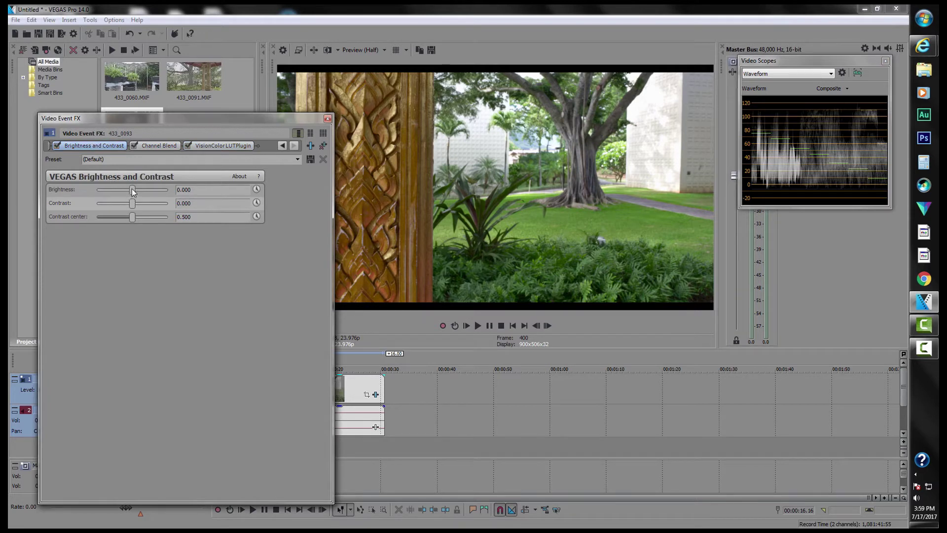
left_click_drag(132, 190, 132, 191)
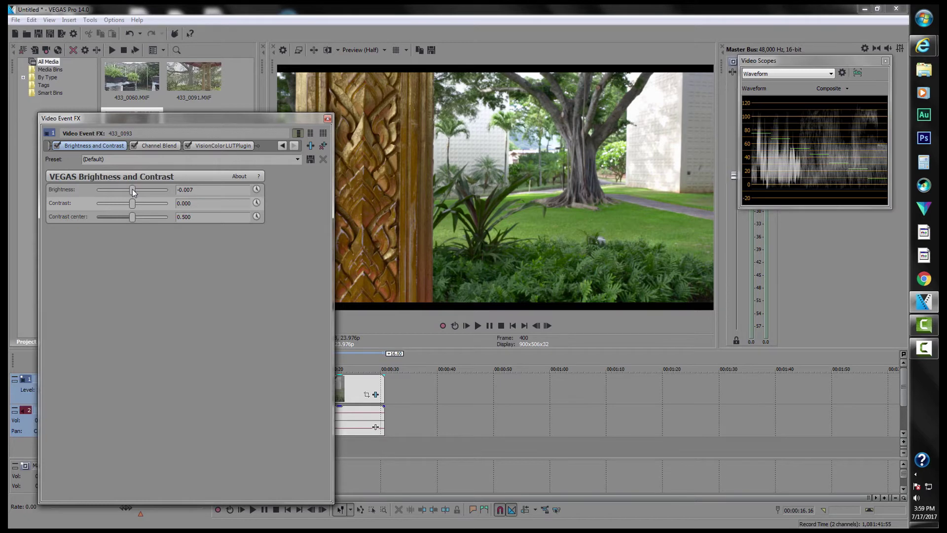
left_click_drag(132, 190, 134, 190)
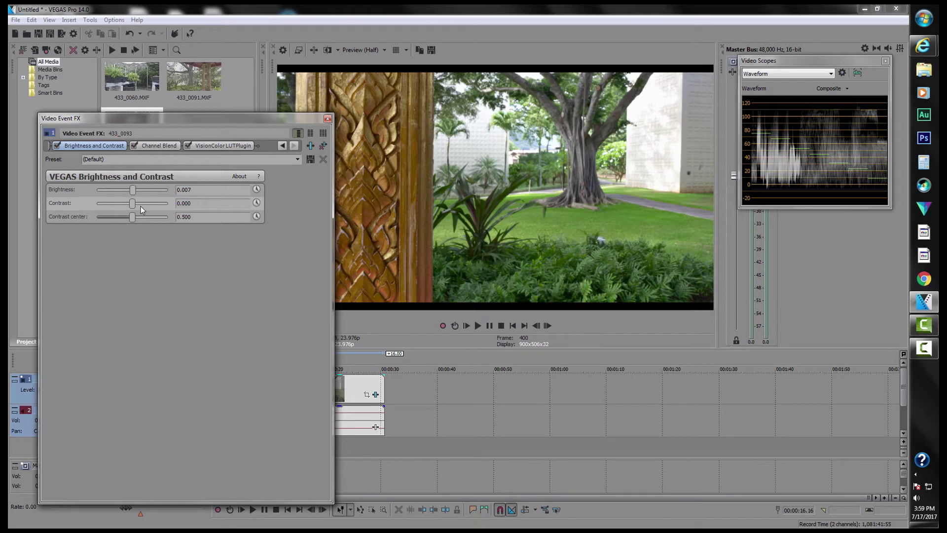
mouse_move(131, 203)
left_mouse_down()
mouse_move(120, 194)
mouse_move(129, 191)
left_mouse_up()
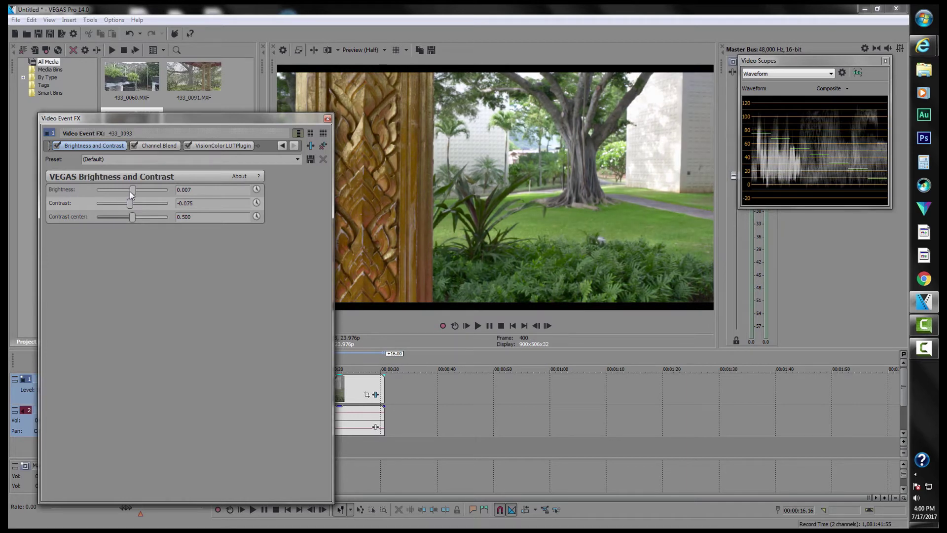
left_click_drag(132, 191, 126, 188)
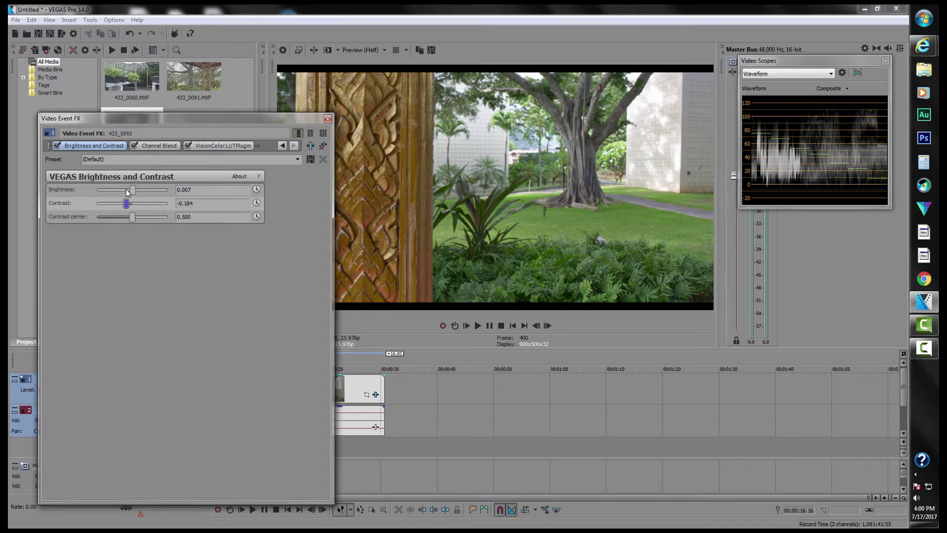
Open the Channel Blend settings and switch the scope to RGB Parade.
left_click(159, 145)
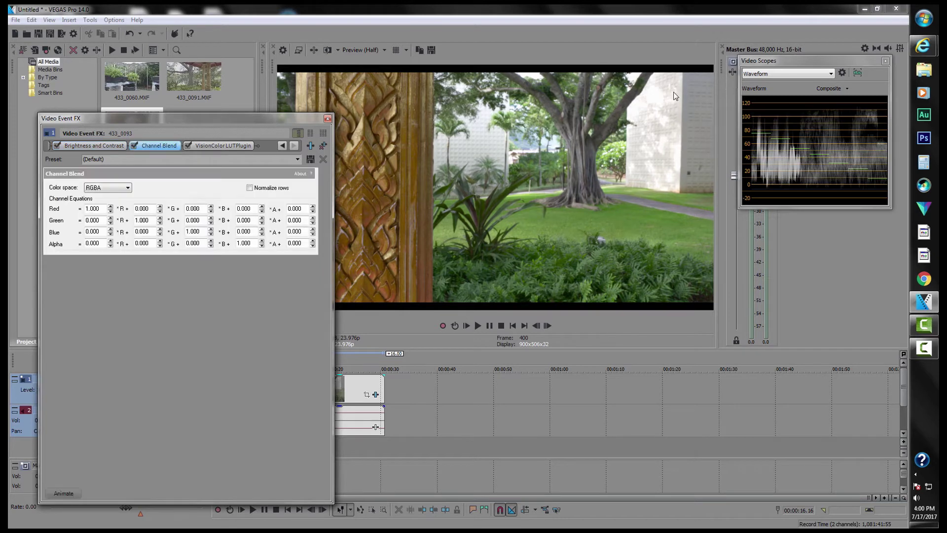
left_click(834, 74)
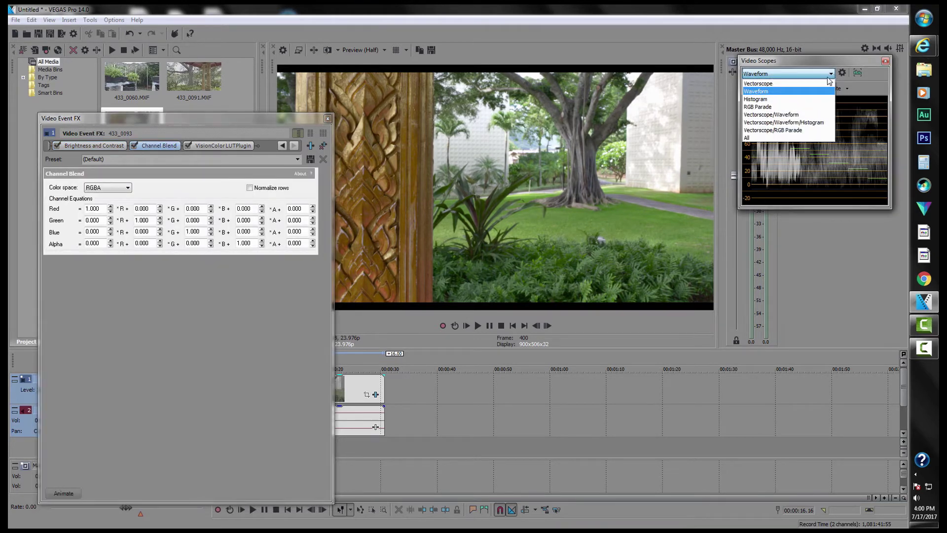
left_click(762, 106)
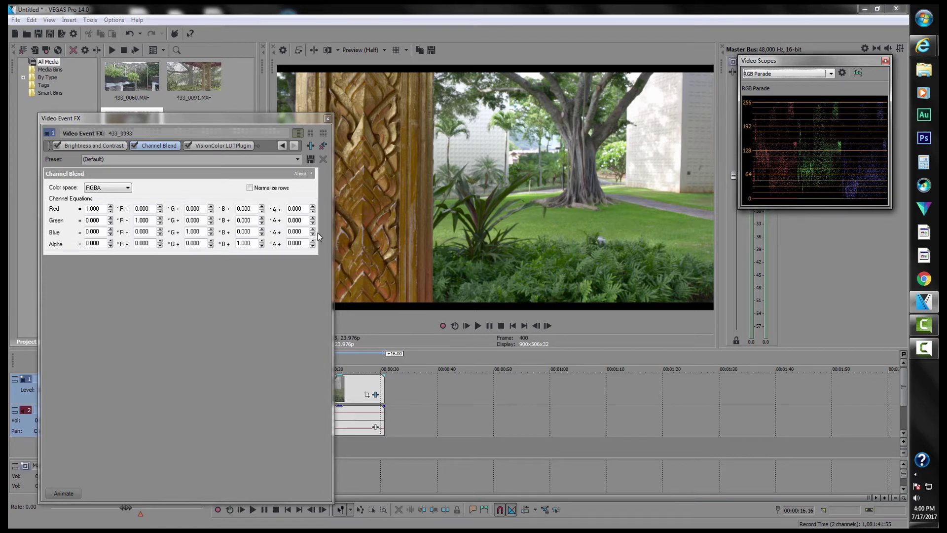
Set the Channel Blend offsets to Red -0.031, Green -0.030, Blue 0.003.
left_click_drag(313, 232, 315, 231)
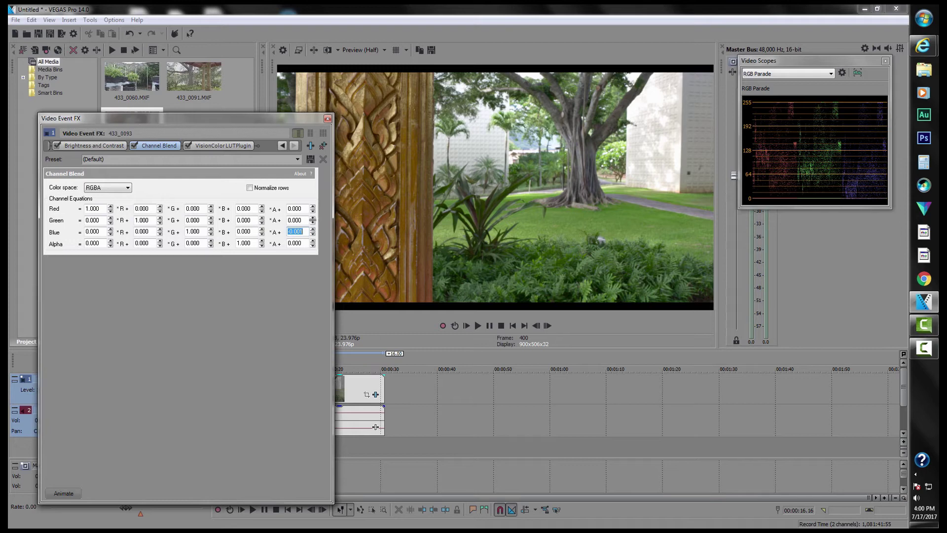
left_click_drag(312, 221, 317, 209)
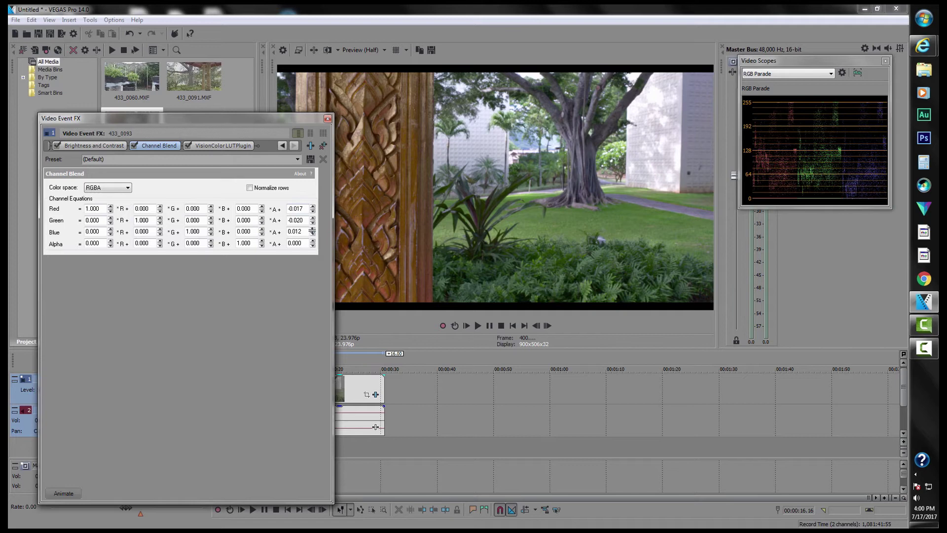
left_click_drag(312, 231, 315, 230)
left_click_drag(323, 231, 314, 208)
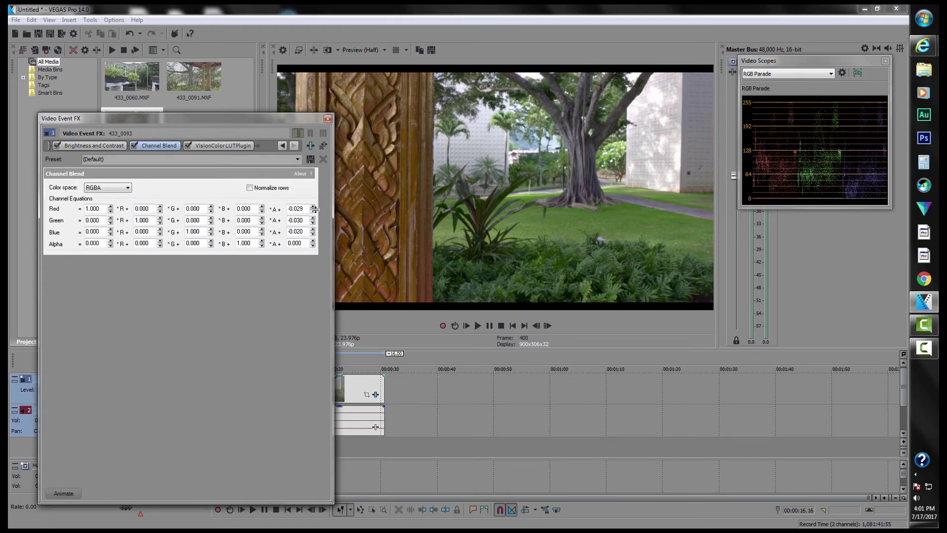
left_click_drag(315, 209, 315, 209)
left_click(315, 208)
left_click_drag(313, 232, 311, 232)
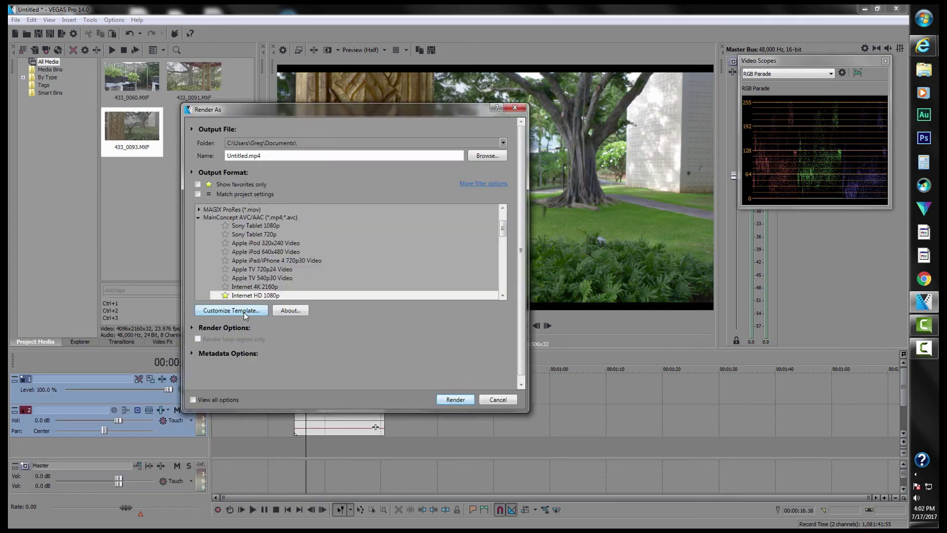
left_click(243, 311)
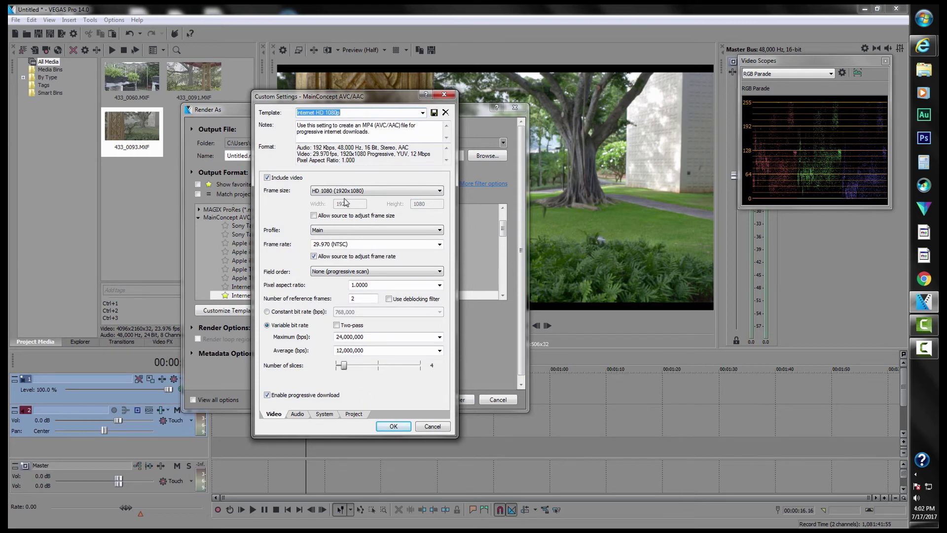
Set the Internet HD 1080p template to 23.976 (IVTC Film) and exit without rendering.
left_click(440, 245)
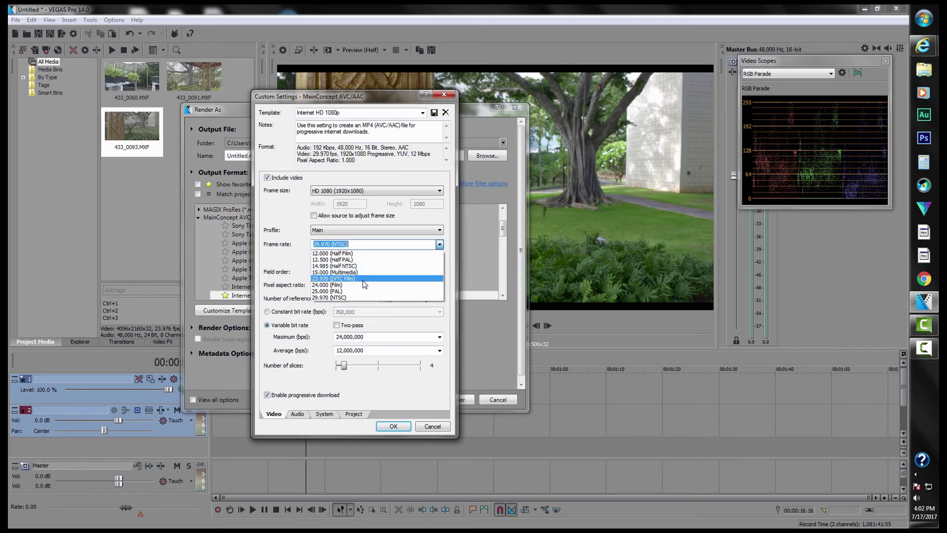
left_click(363, 280)
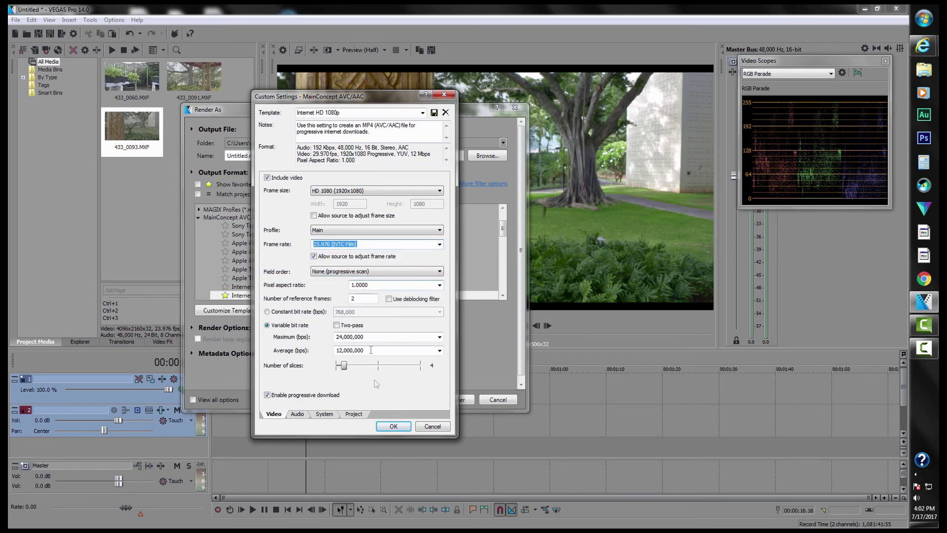
left_click(394, 426)
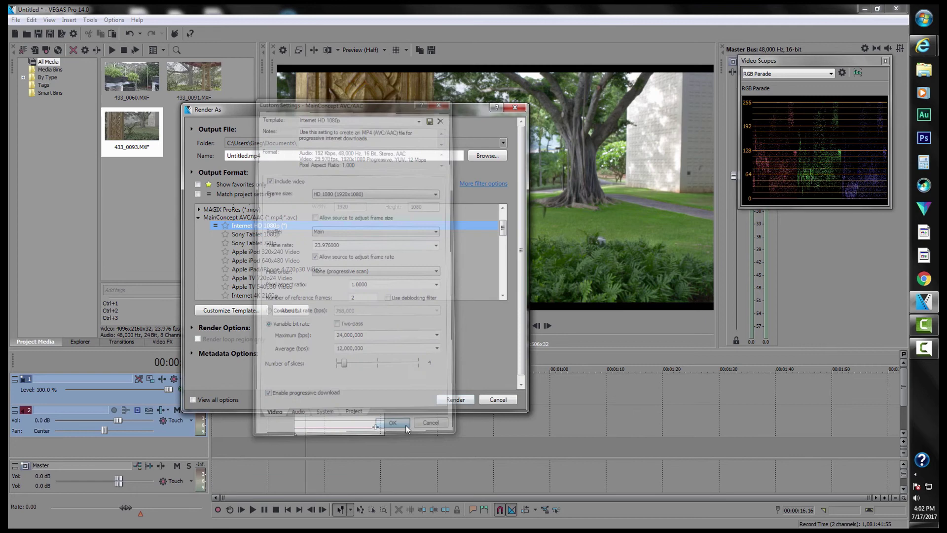
left_click(498, 400)
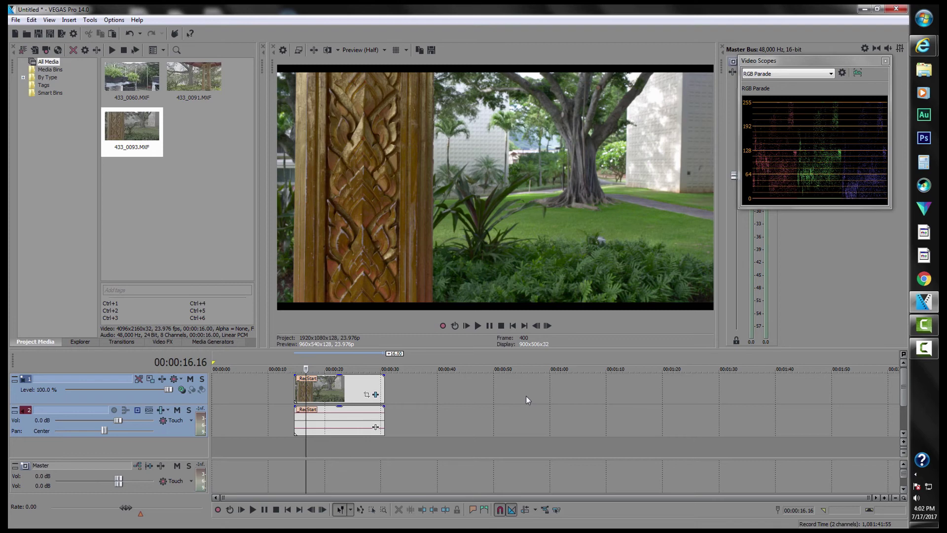
Save the current graded preview frame as the JPEG snapshot image1.
left_click(433, 50)
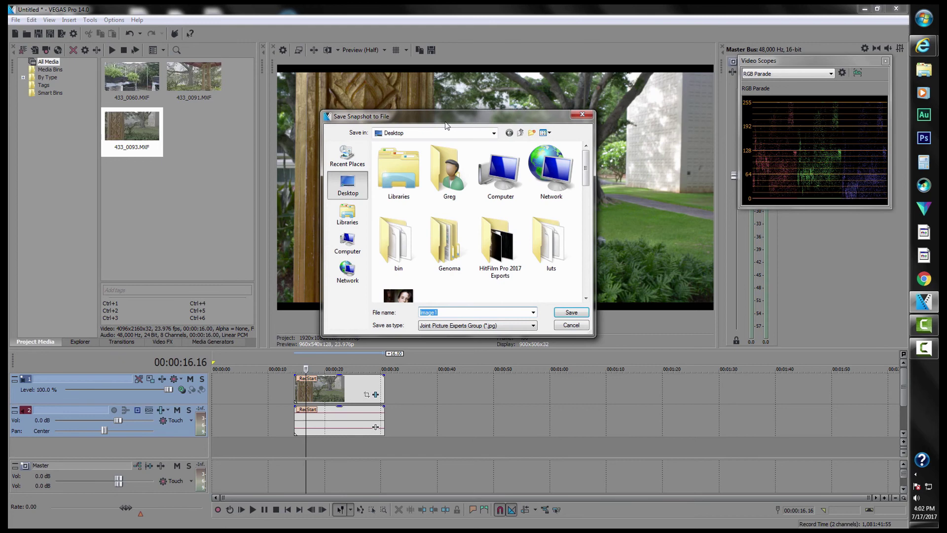
left_click(570, 316)
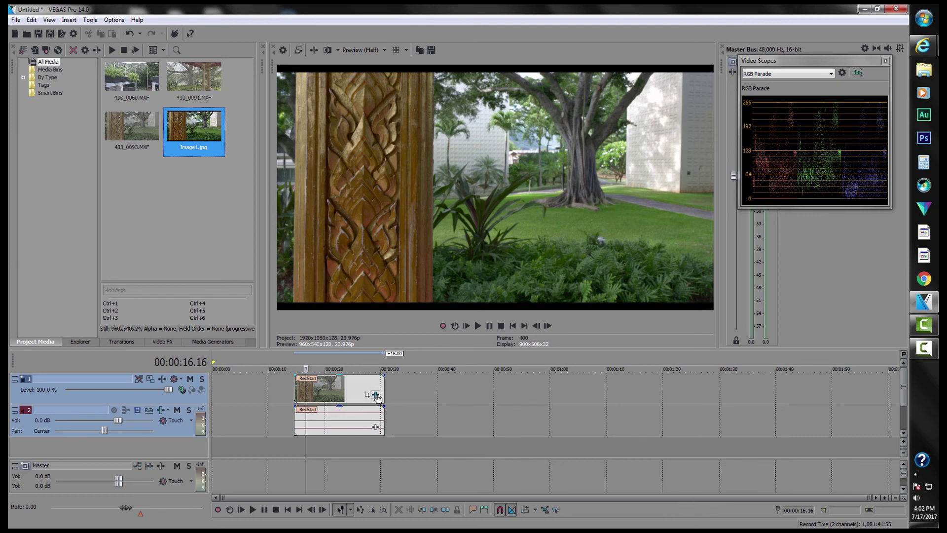
Drop an ungraded 433_0093.MXF copy after the graded clip and alternate frames between both.
left_click_drag(129, 124, 428, 451)
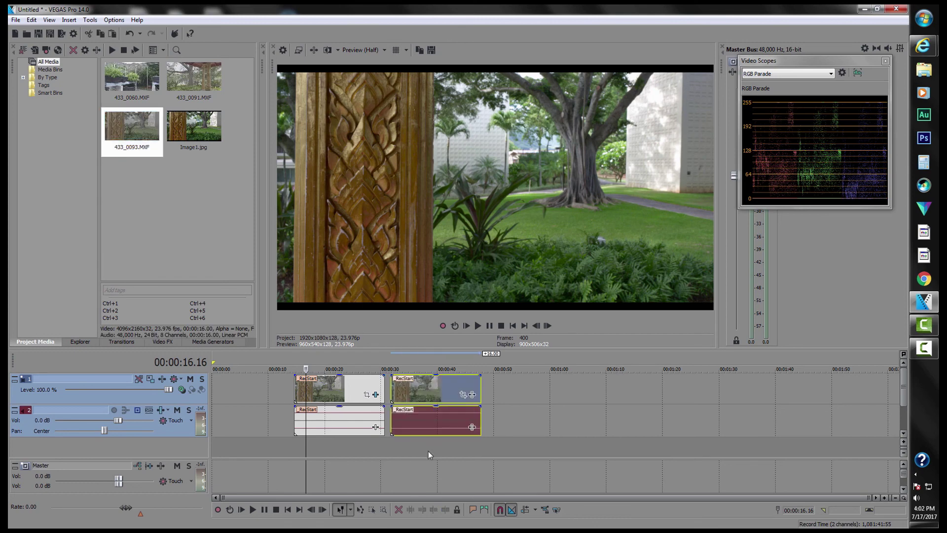
left_click(428, 451)
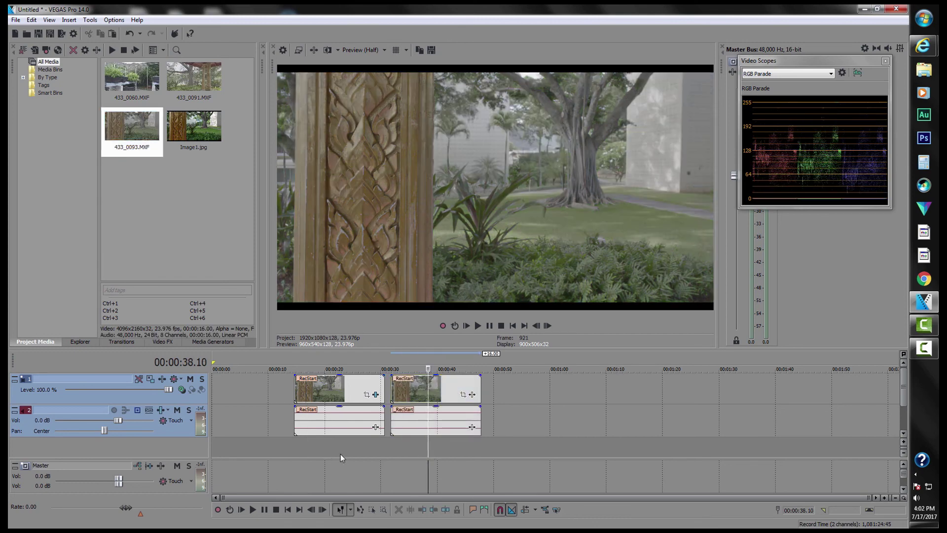
left_click(340, 453)
left_click(440, 449)
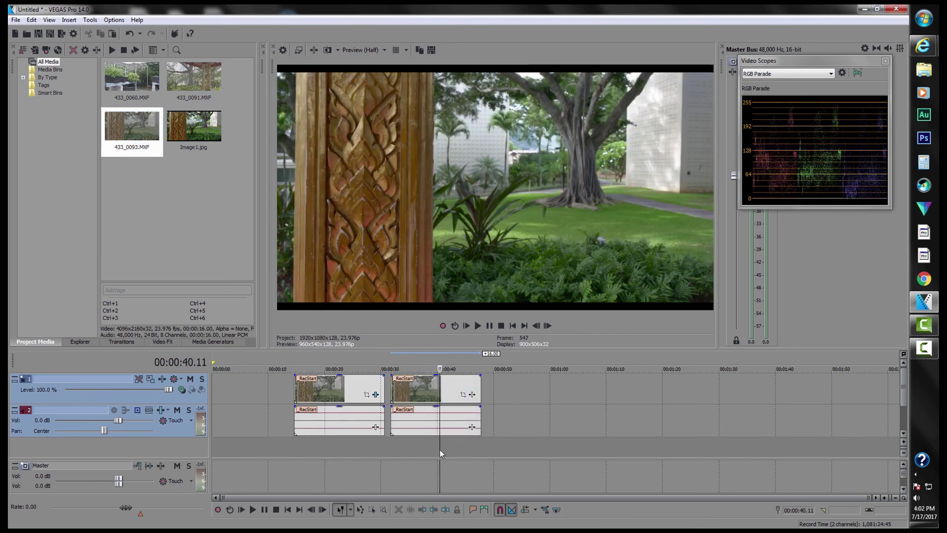
left_click(347, 446)
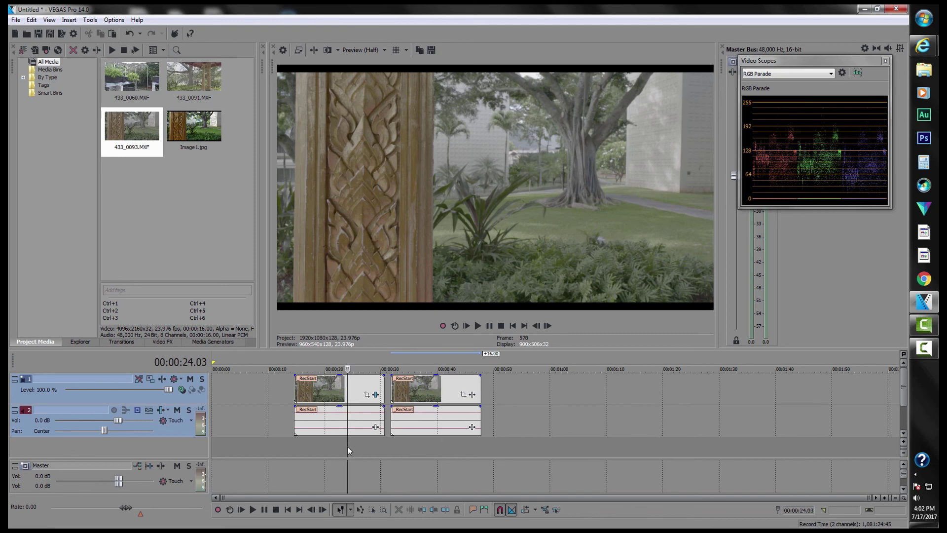
left_click(443, 446)
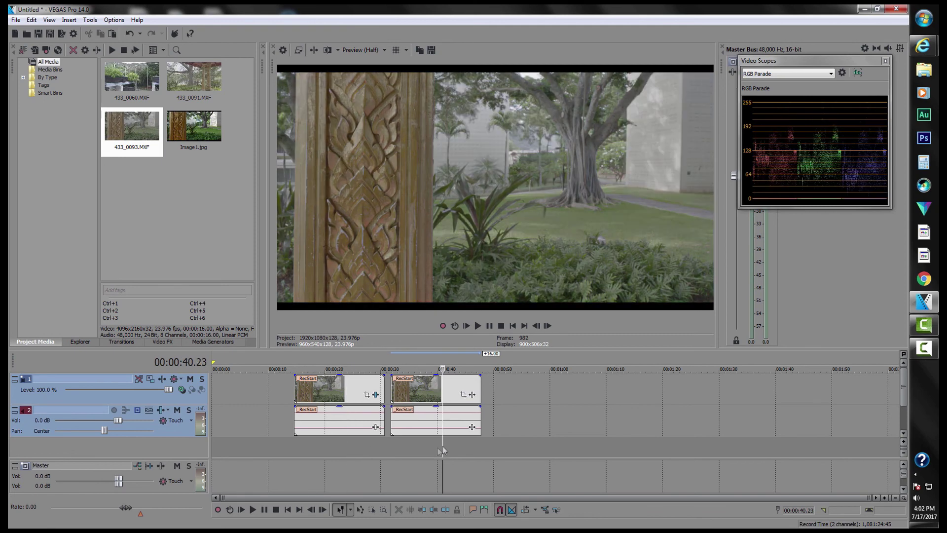
left_click(342, 446)
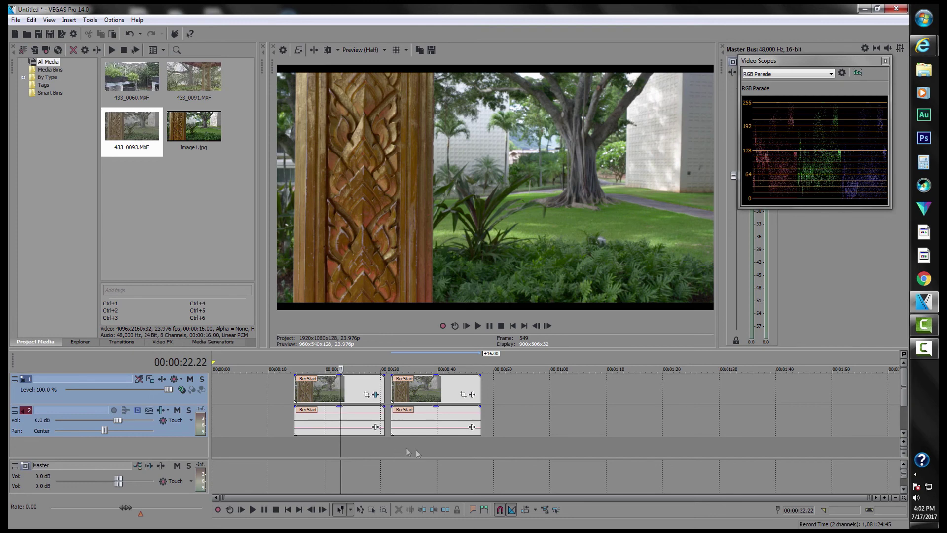
left_click(450, 445)
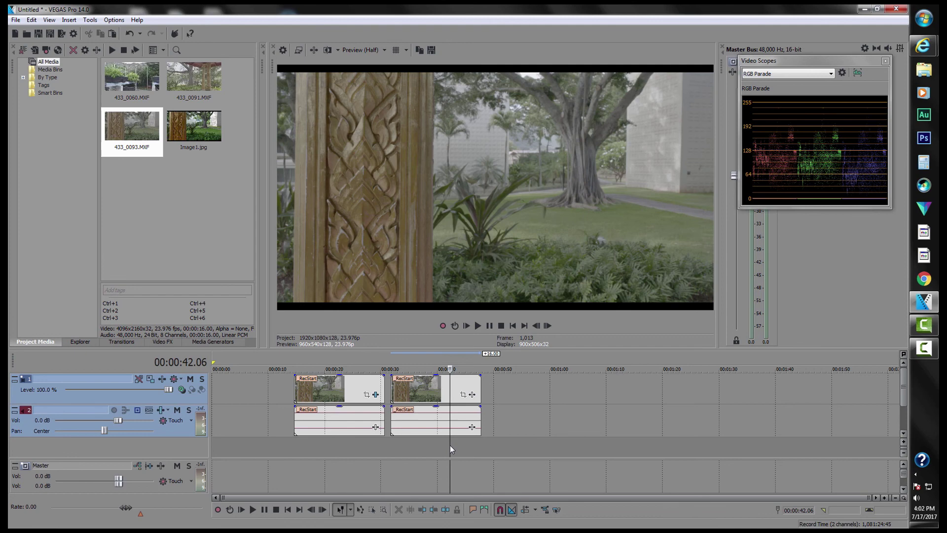
left_click(332, 447)
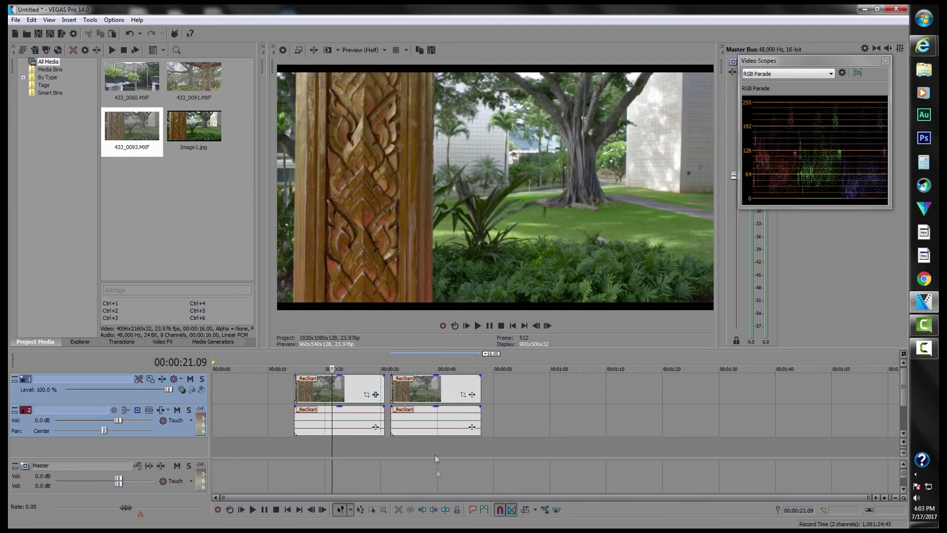
left_click(430, 430)
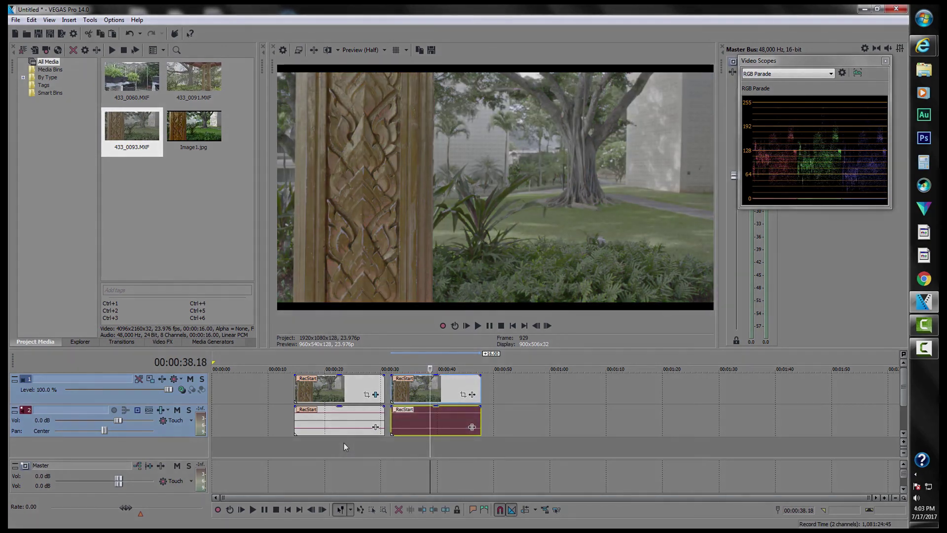
left_click(344, 443)
left_click(428, 449)
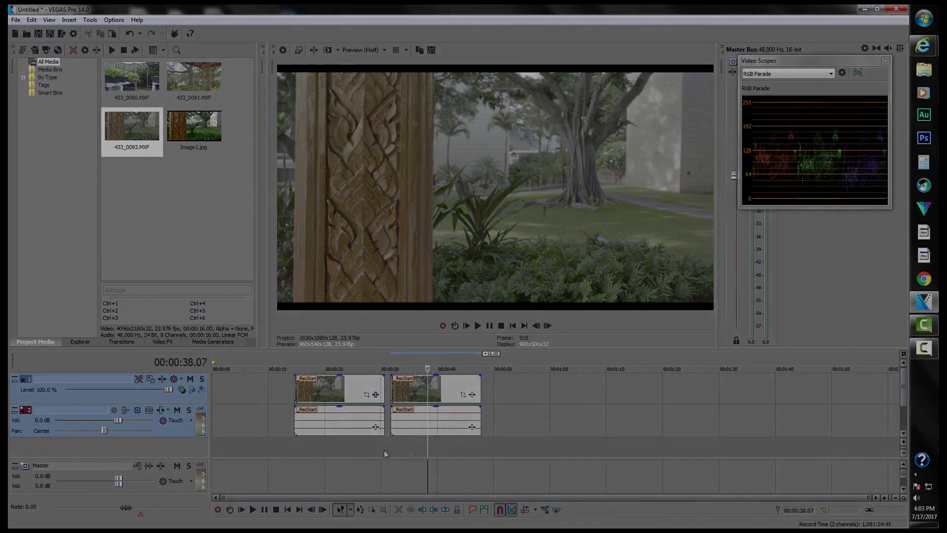
left_click(349, 454)
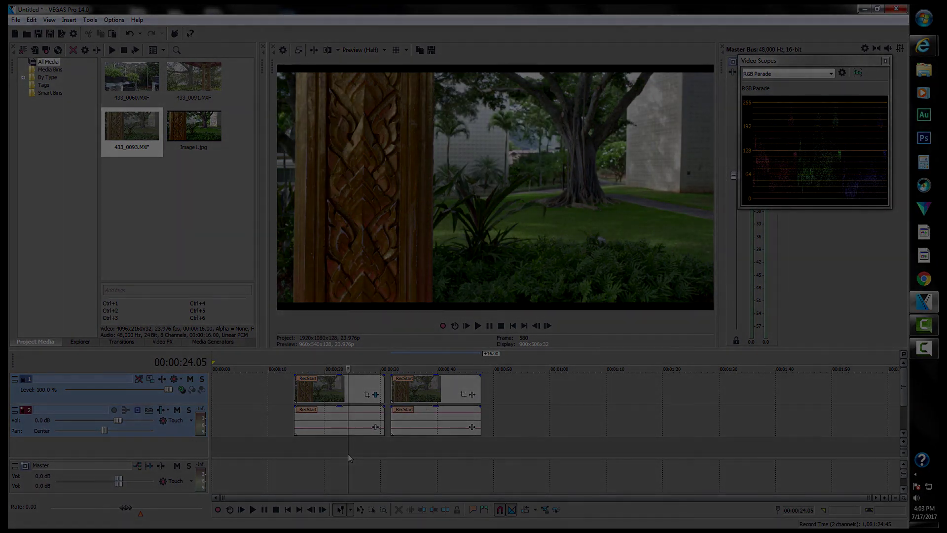